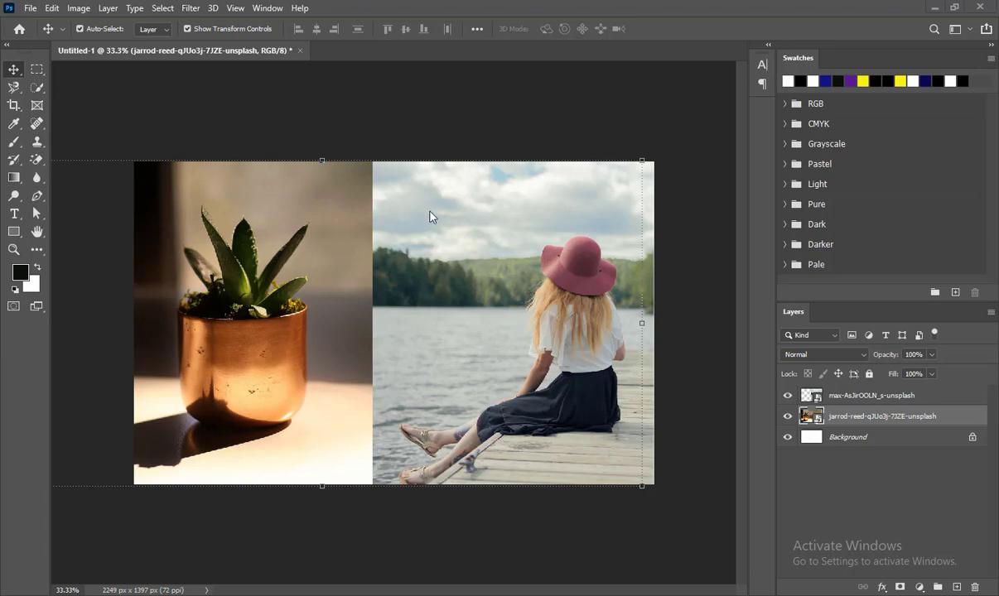
Select the max-AsJirOOLN woman photo layer and begin a new document from the File menu
click(402, 279)
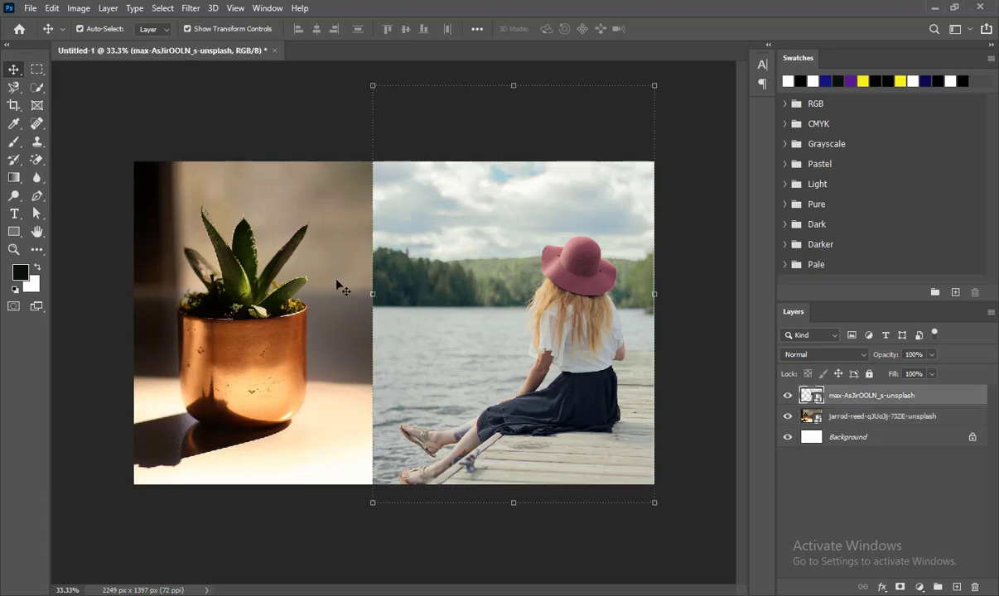
click(30, 8)
click(45, 23)
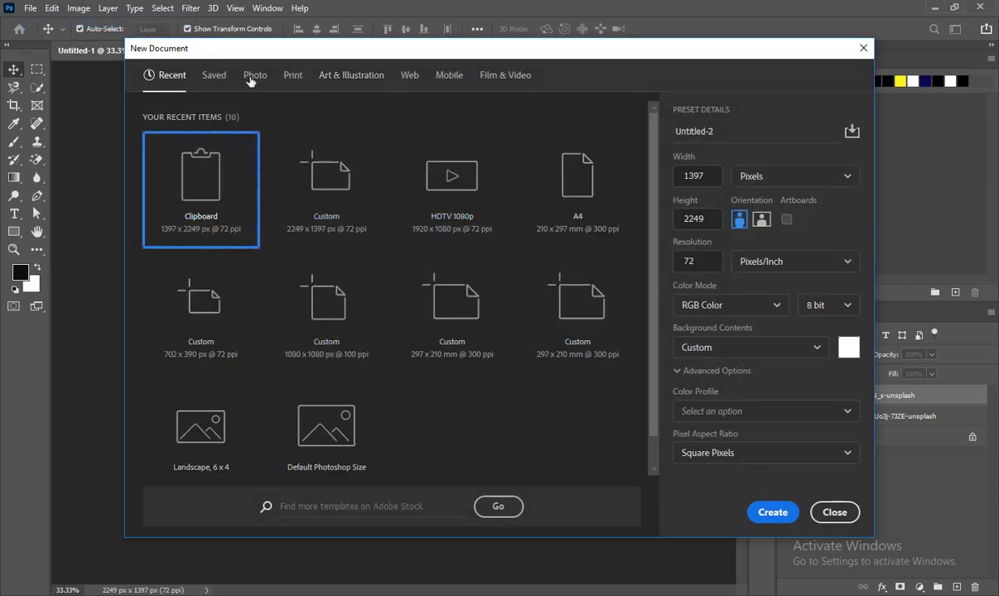
click(293, 78)
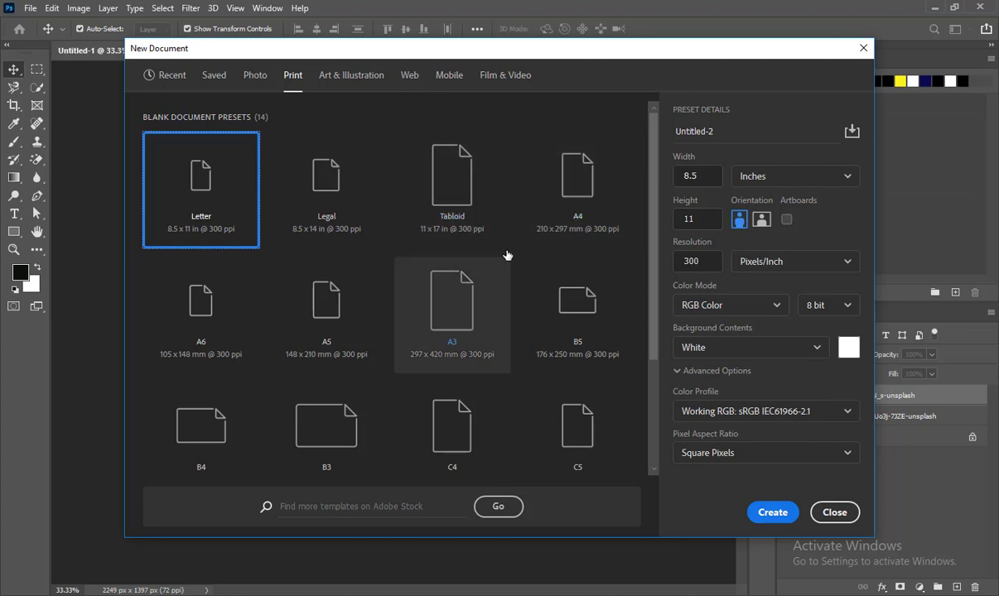
double_click(578, 204)
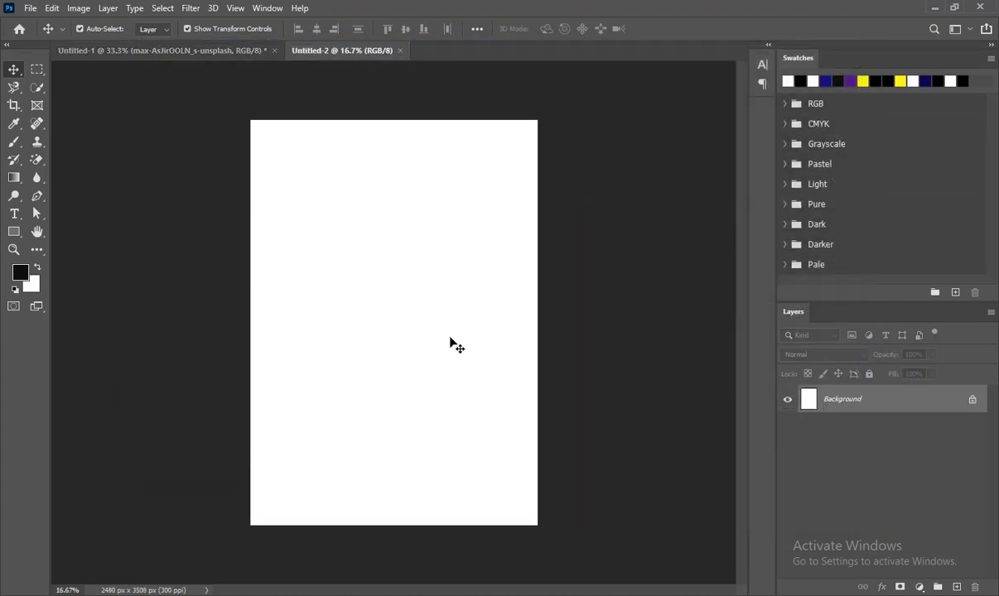
click(79, 10)
mouse_move(105, 139)
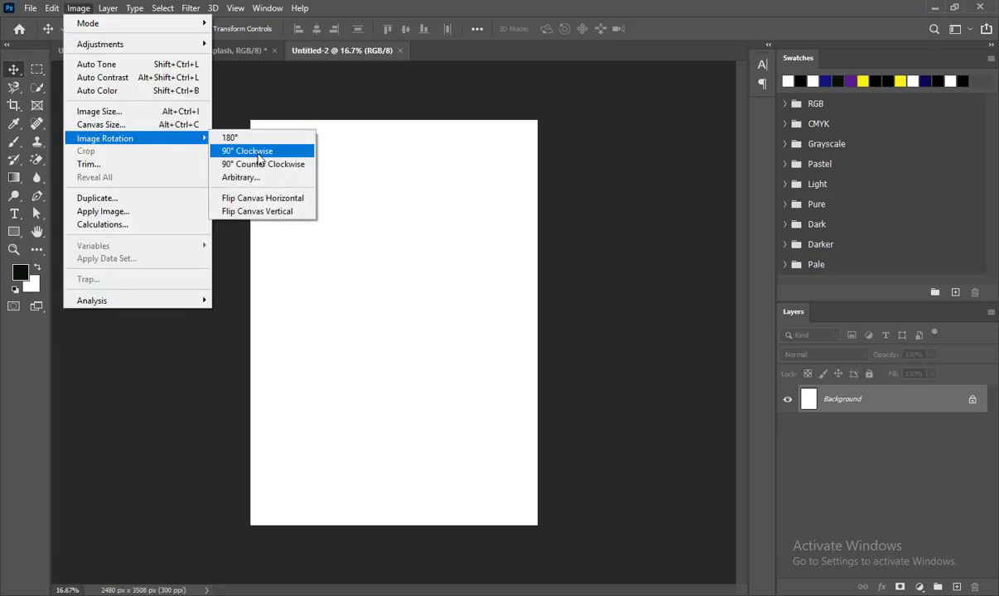
click(248, 150)
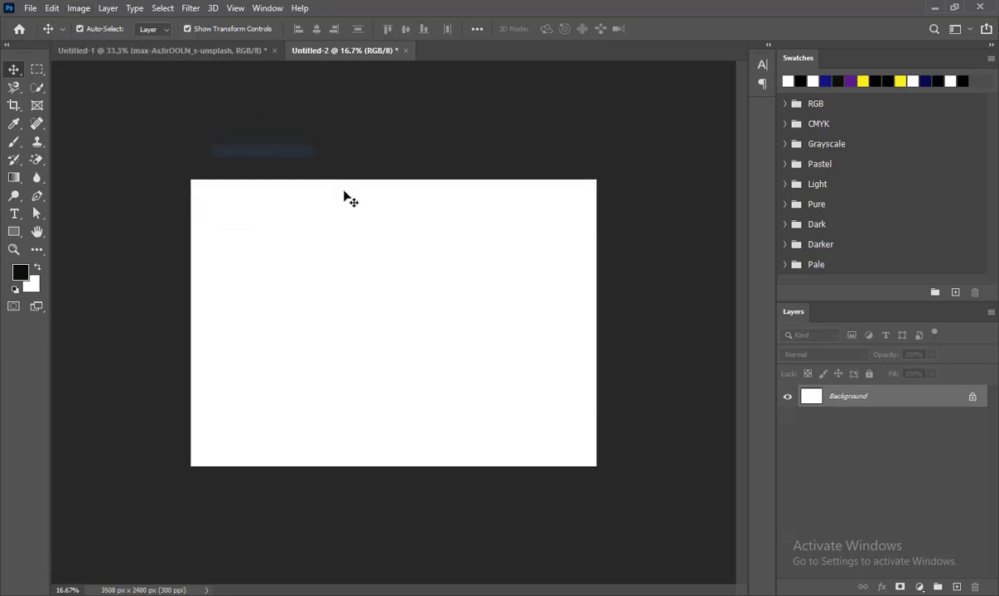
click(405, 50)
click(489, 230)
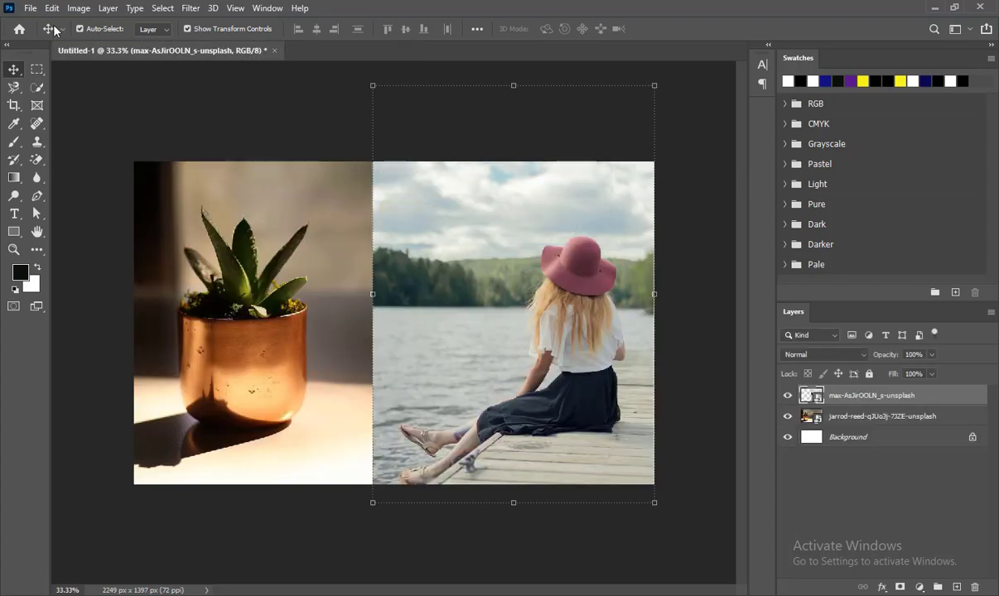
click(30, 8)
key(Escape)
click(328, 191)
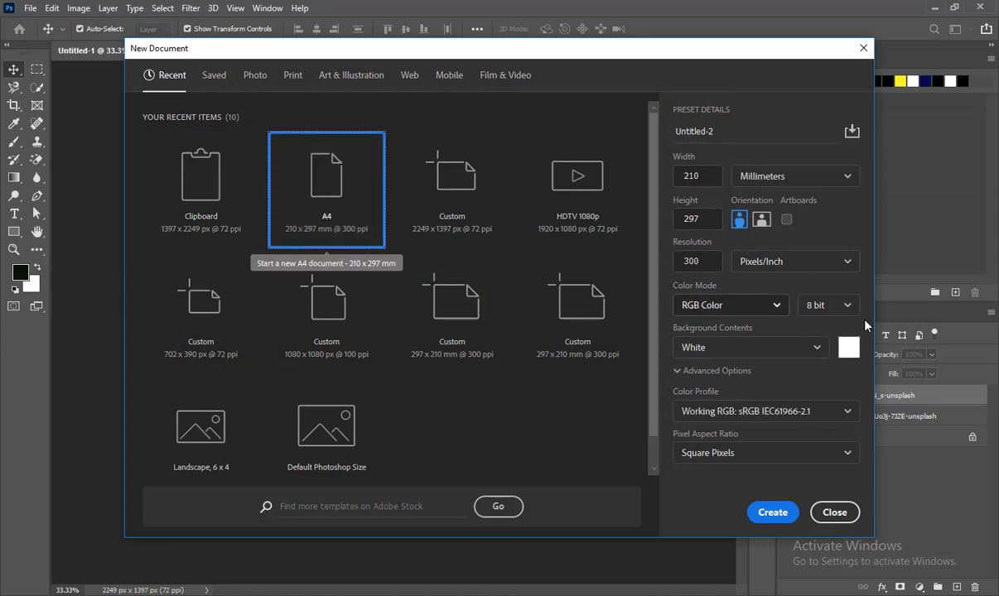
click(762, 221)
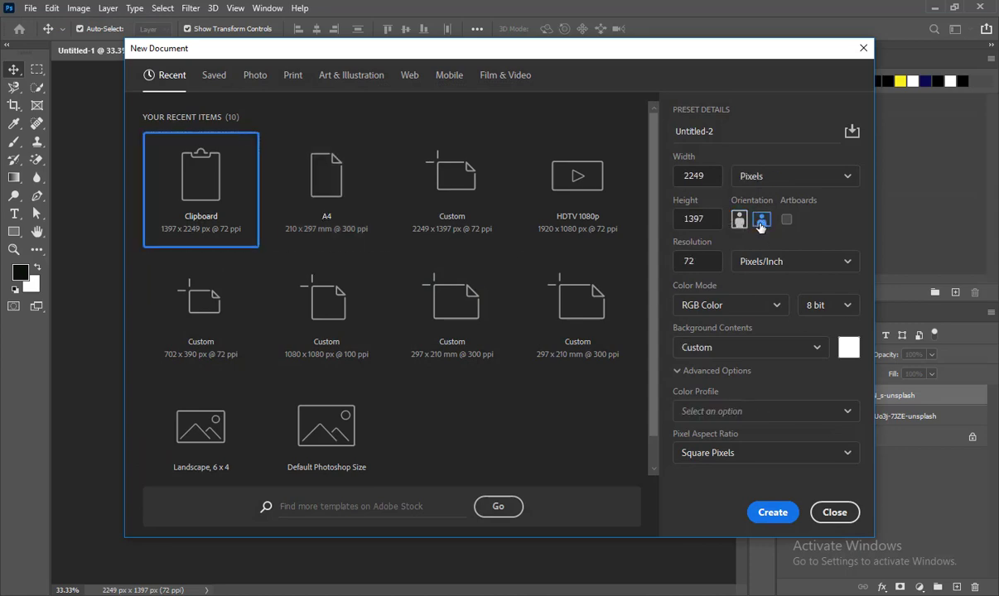
click(772, 512)
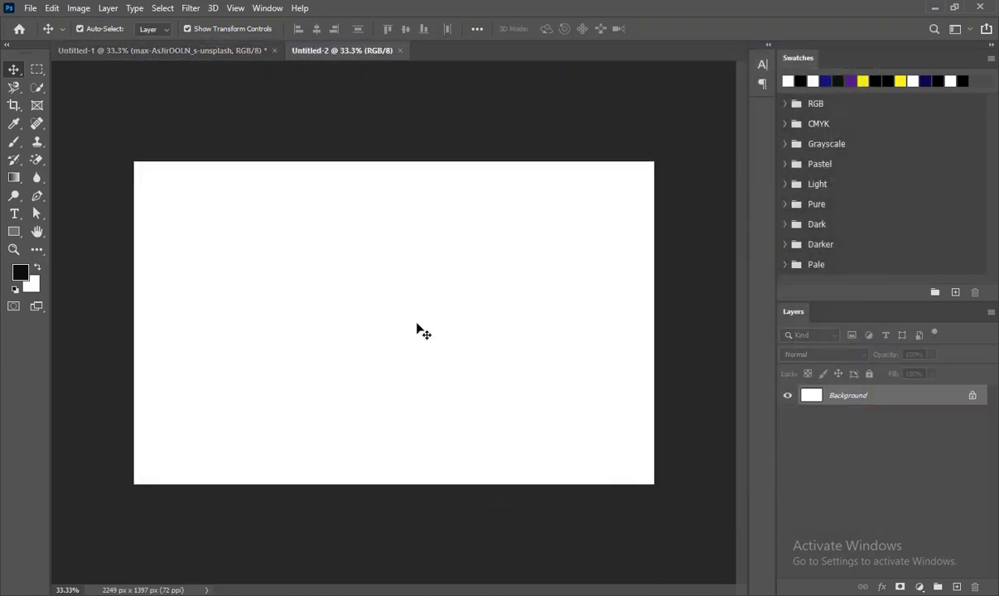
click(185, 48)
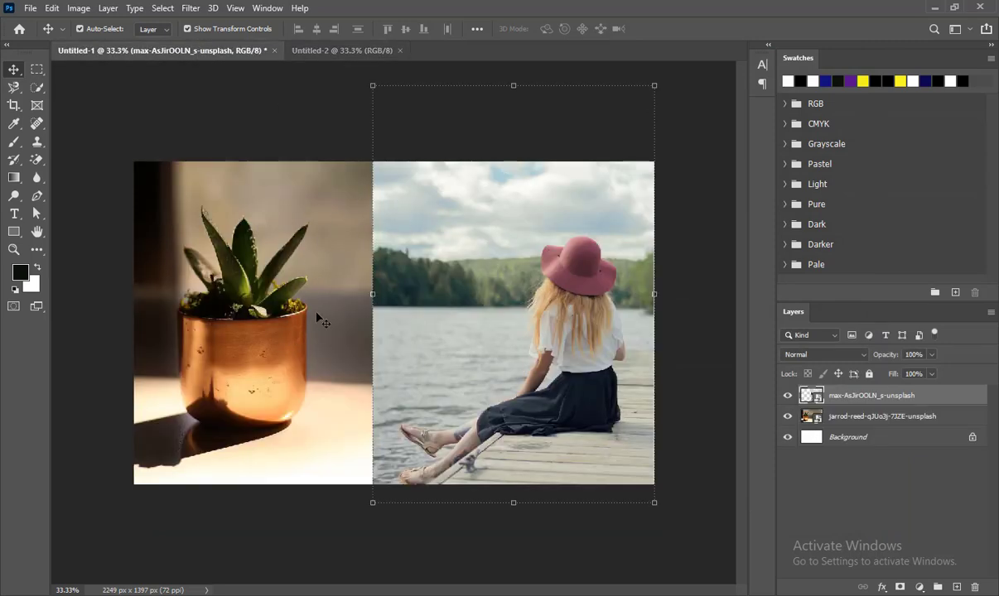
click(336, 50)
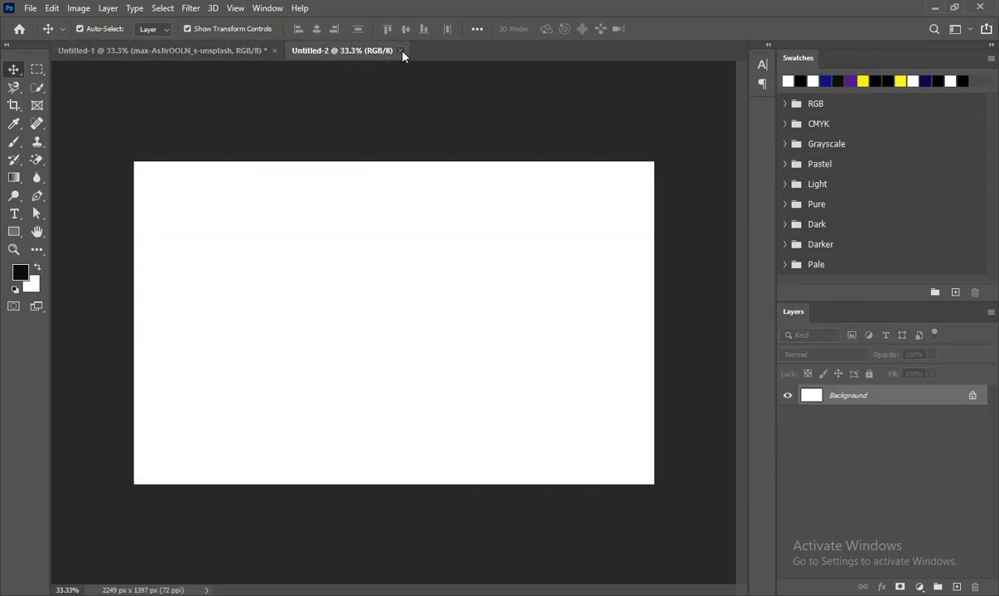
click(400, 51)
key(z)
click(483, 264)
alt+click(482, 264)
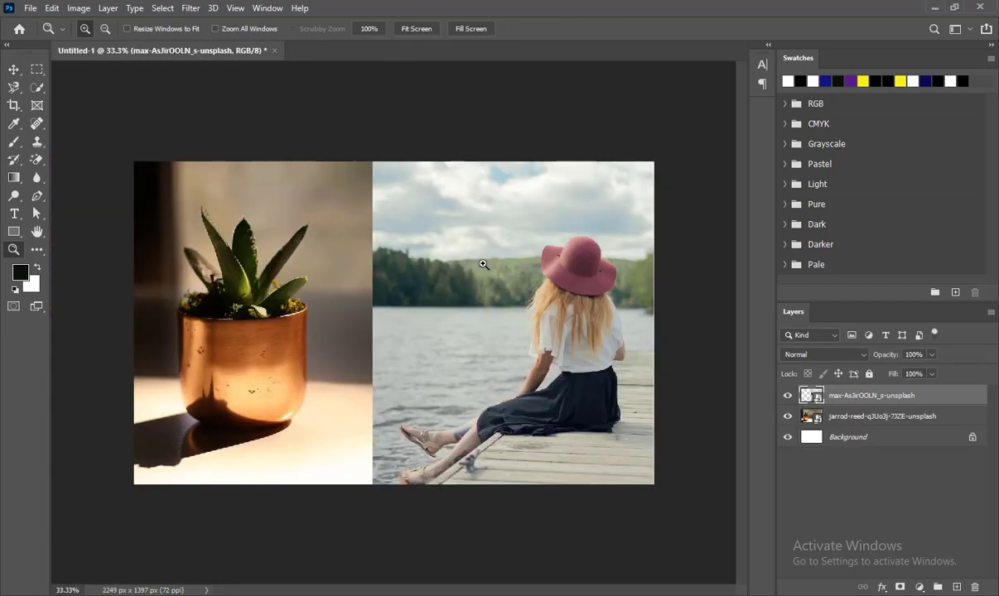
key(b)
key(v)
click(262, 223)
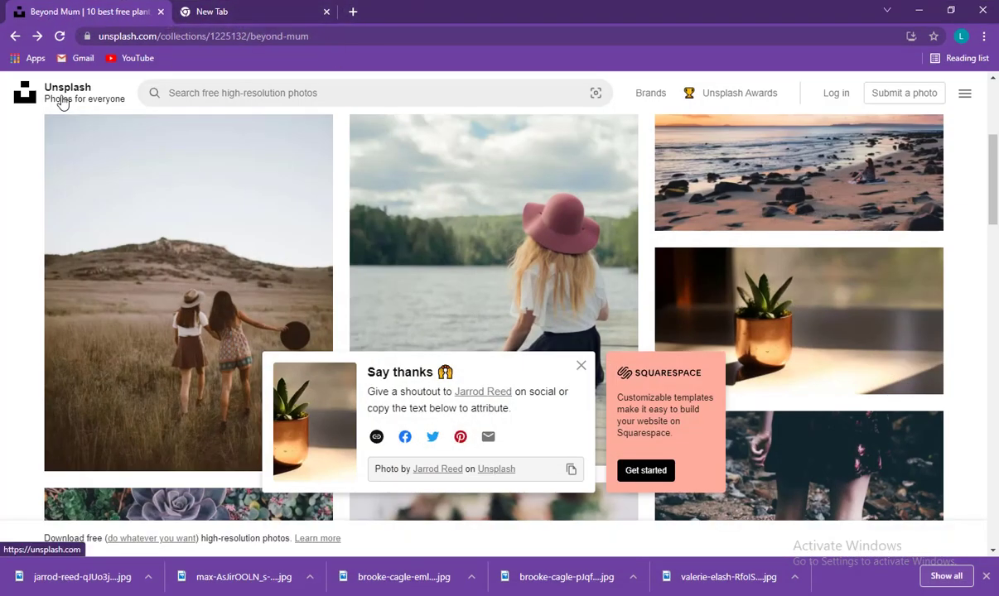
Highlight the Unsplash page address and dismiss the say-thanks popup
double_click(157, 38)
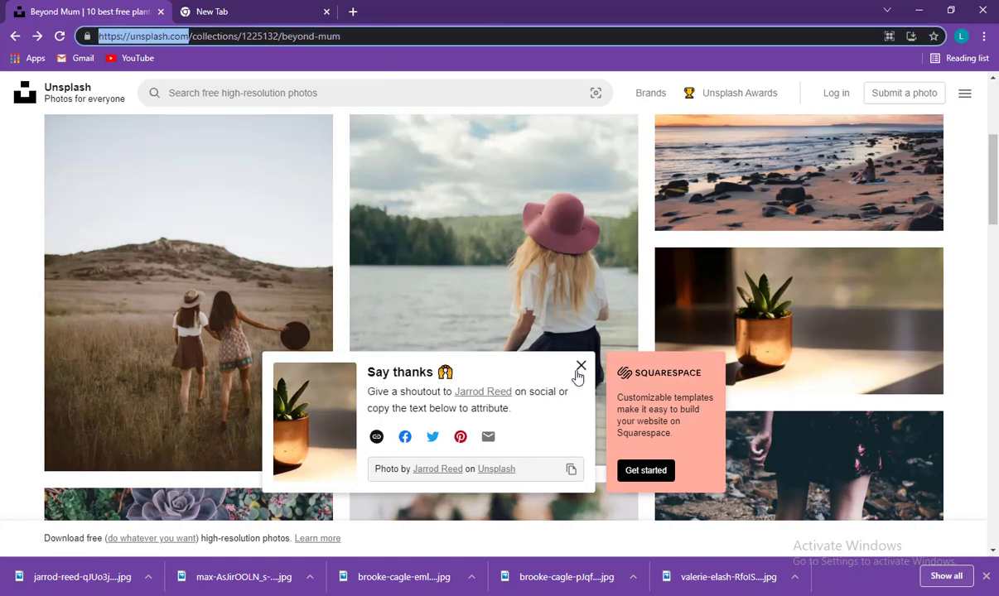
click(580, 367)
Search Google Images for 'photoshop manipulation' in a new tab
click(353, 12)
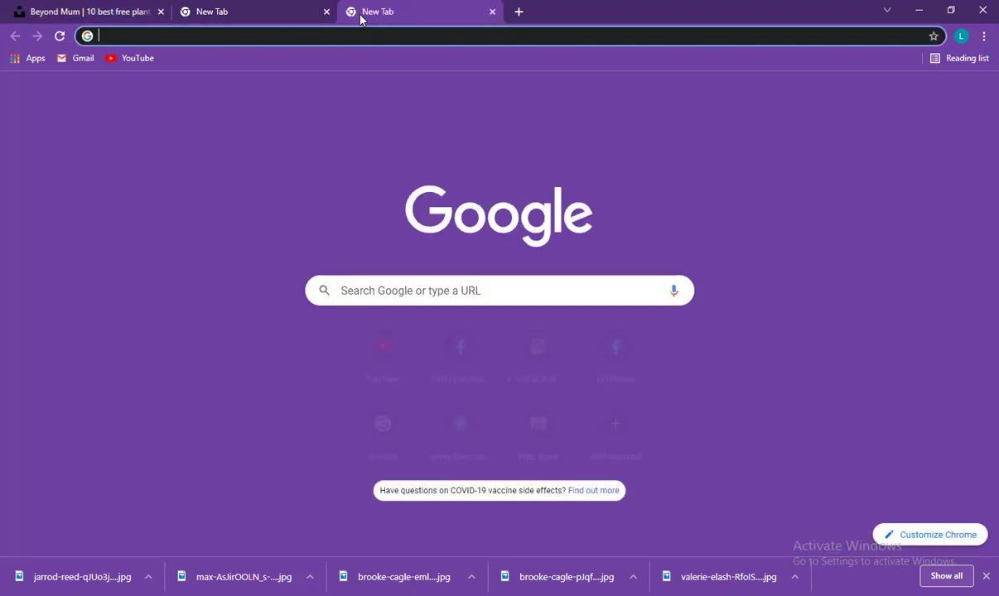
text(photosh manipulation)
key(Return)
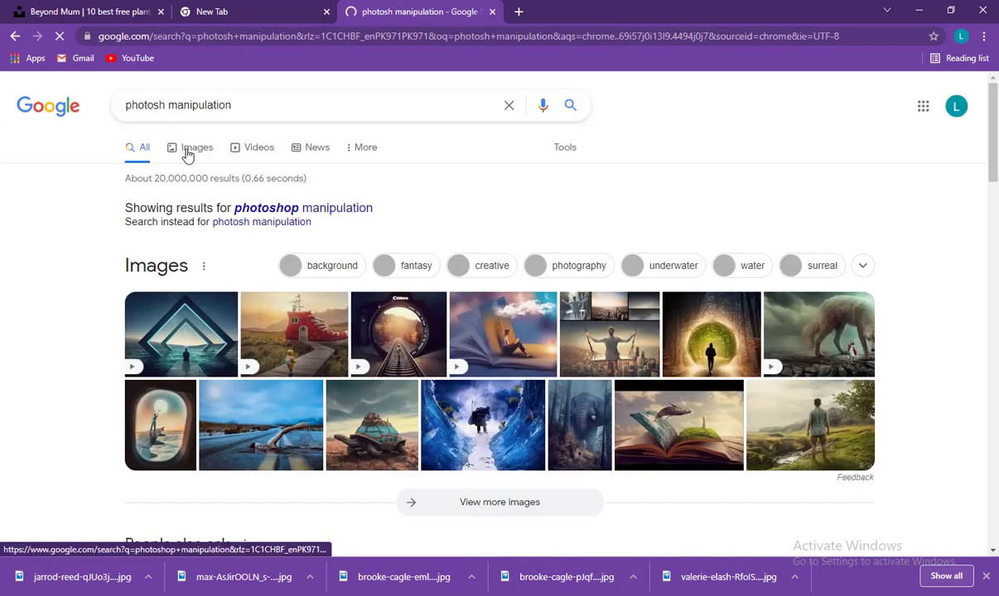
click(194, 149)
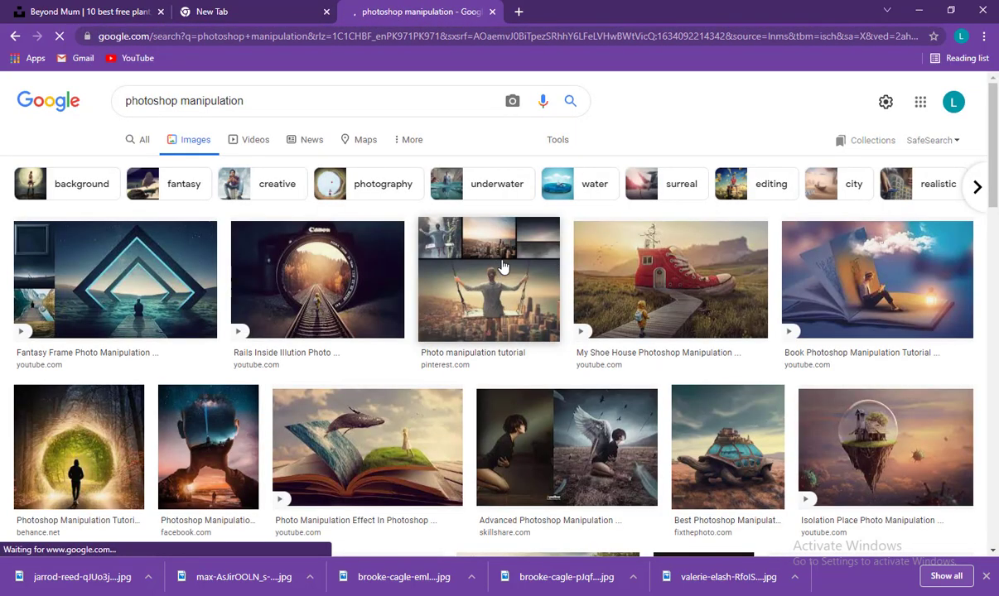
Preview the railway lens, book, Journey Book and floating island manipulation images
click(330, 284)
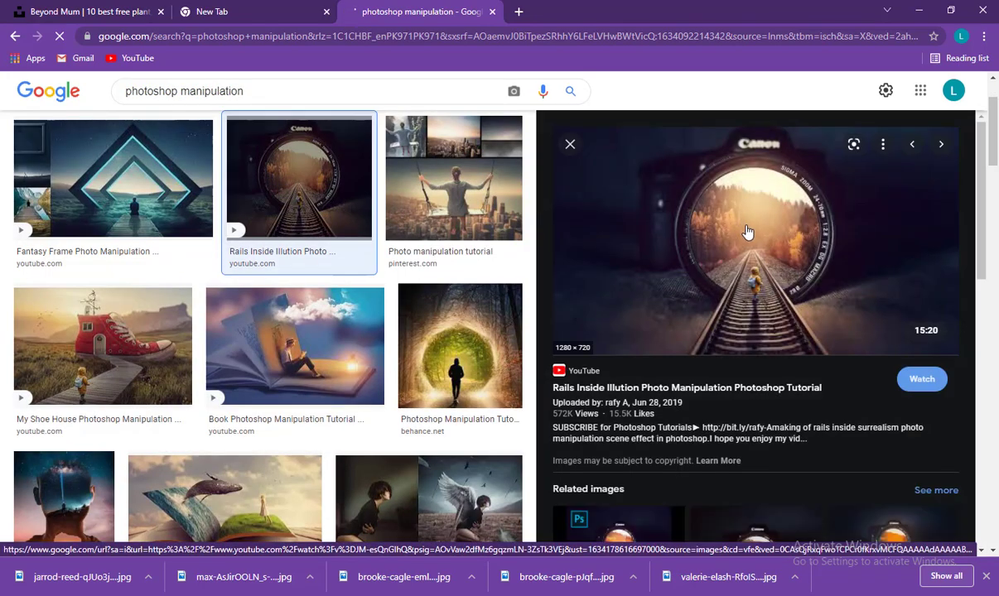
scroll(318, 319, down, 1)
click(318, 319)
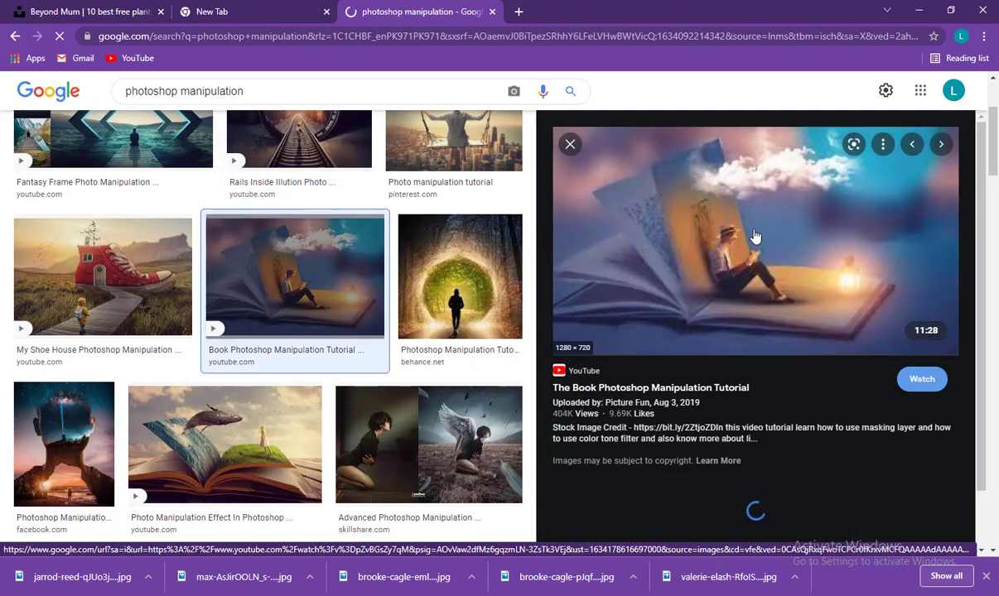
scroll(786, 257, down, 3)
scroll(783, 261, down, 3)
scroll(746, 414, down, 3)
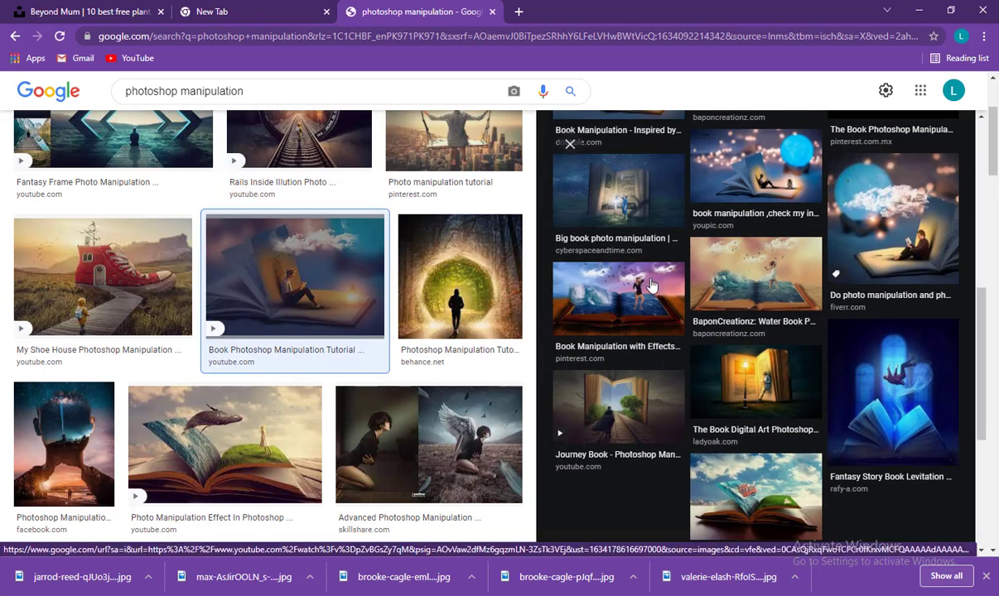
scroll(634, 323, down, 2)
click(617, 272)
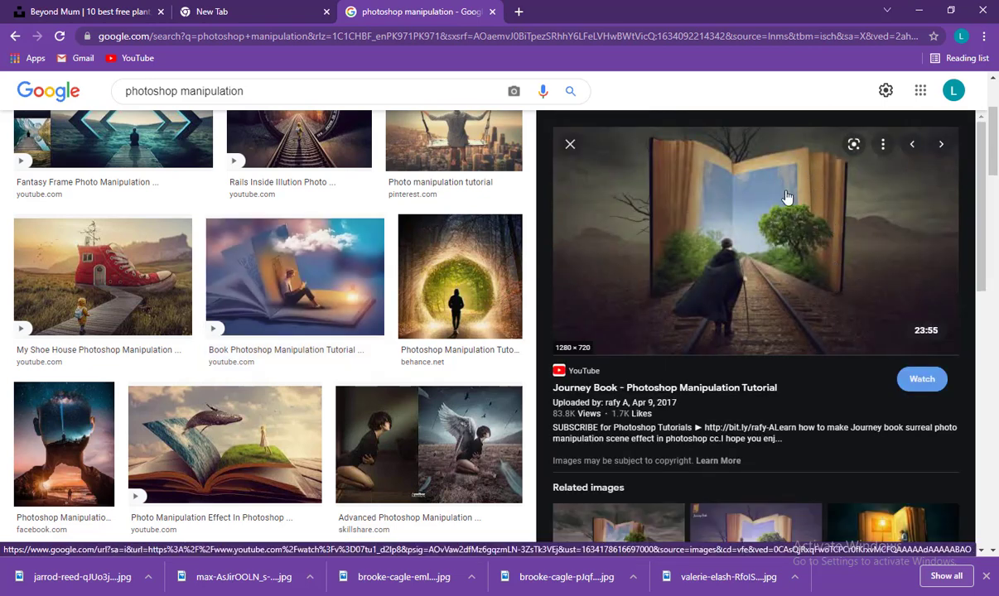
mouse_move(756, 241)
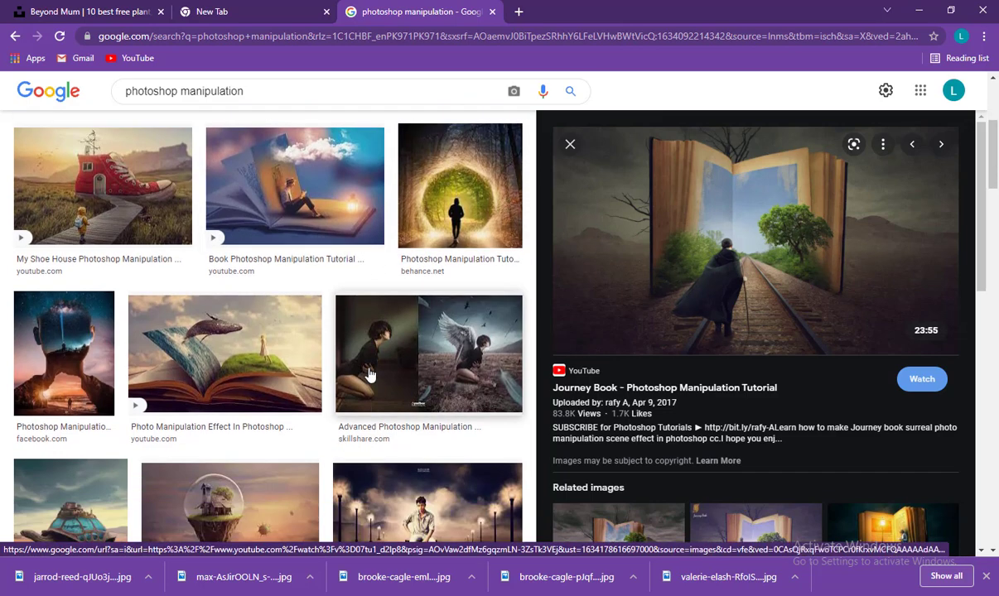
scroll(408, 375, down, 4)
click(273, 267)
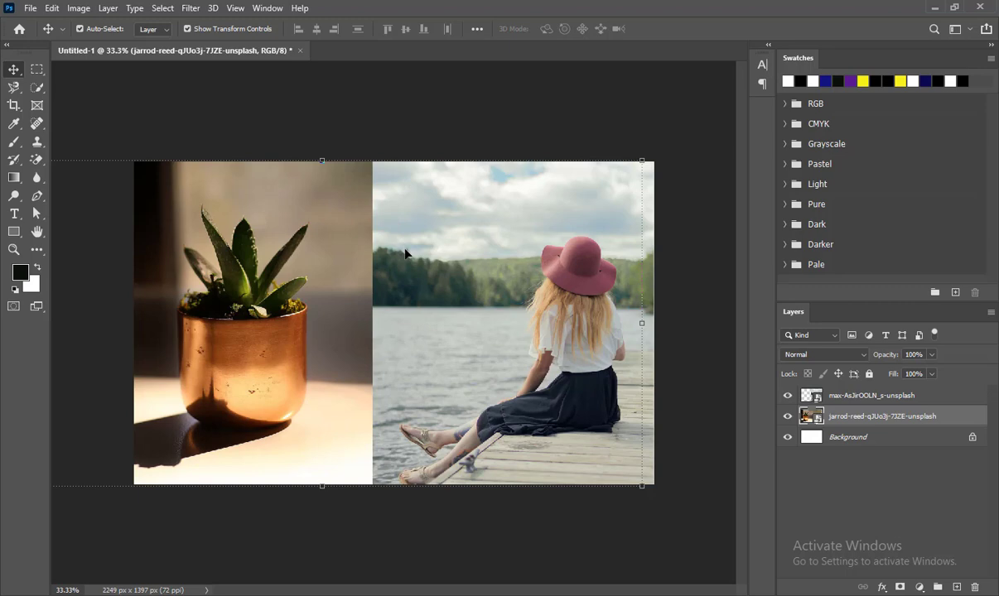
click(494, 230)
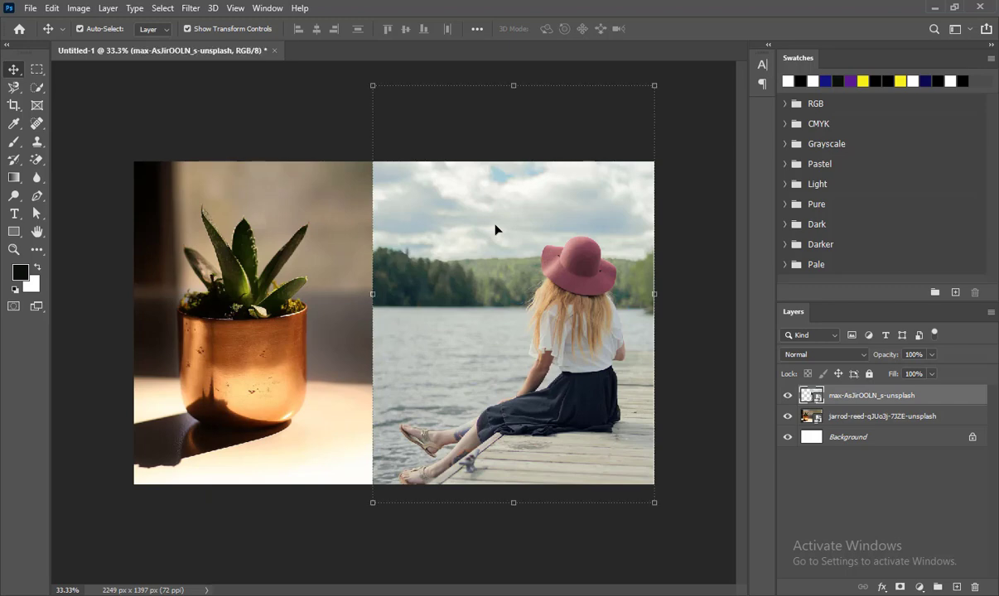
click(303, 235)
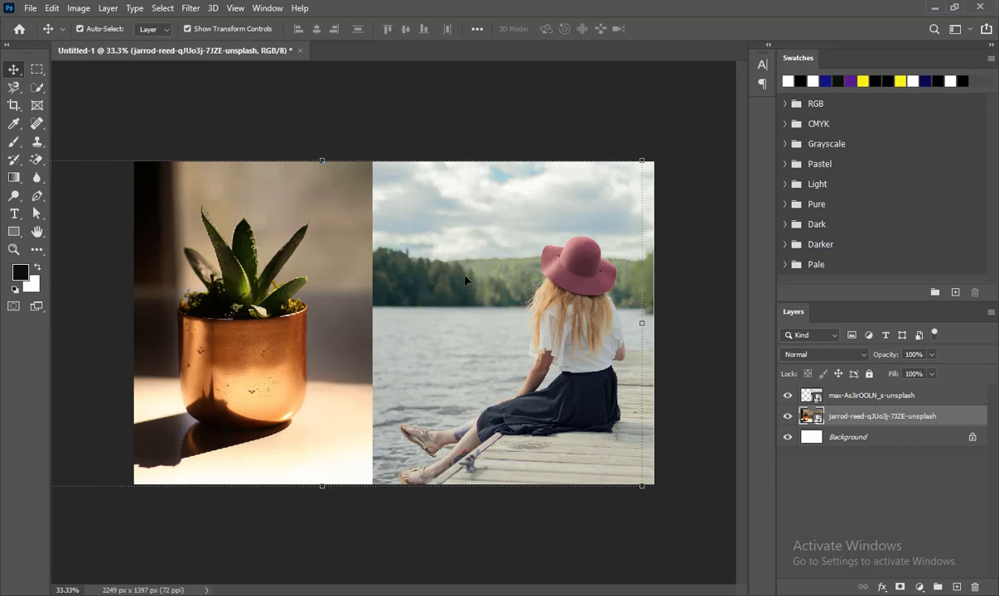
click(853, 396)
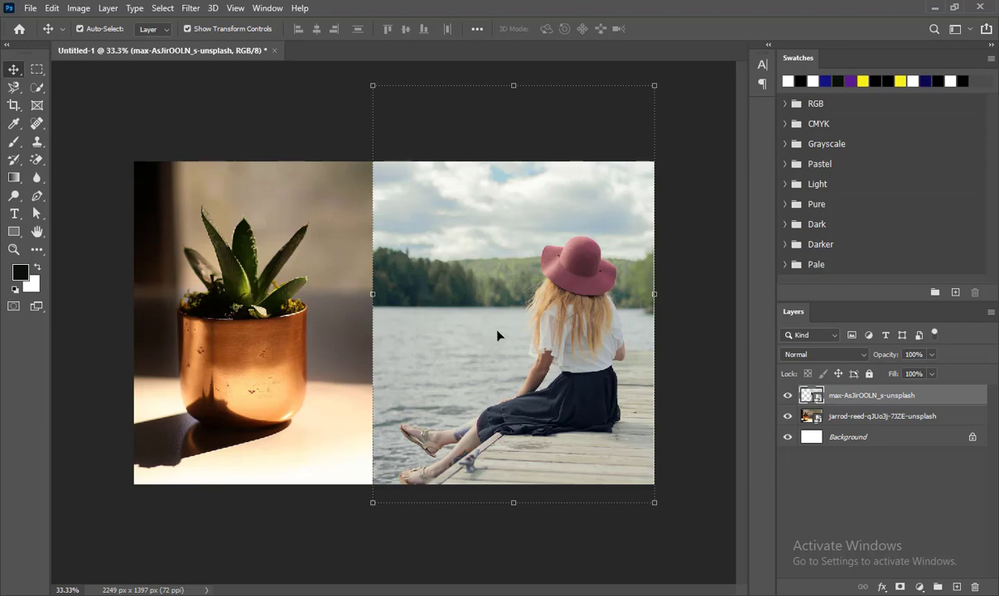
Add white masks to the lakeside and potted-plant layers, then target the lakeside mask
click(903, 588)
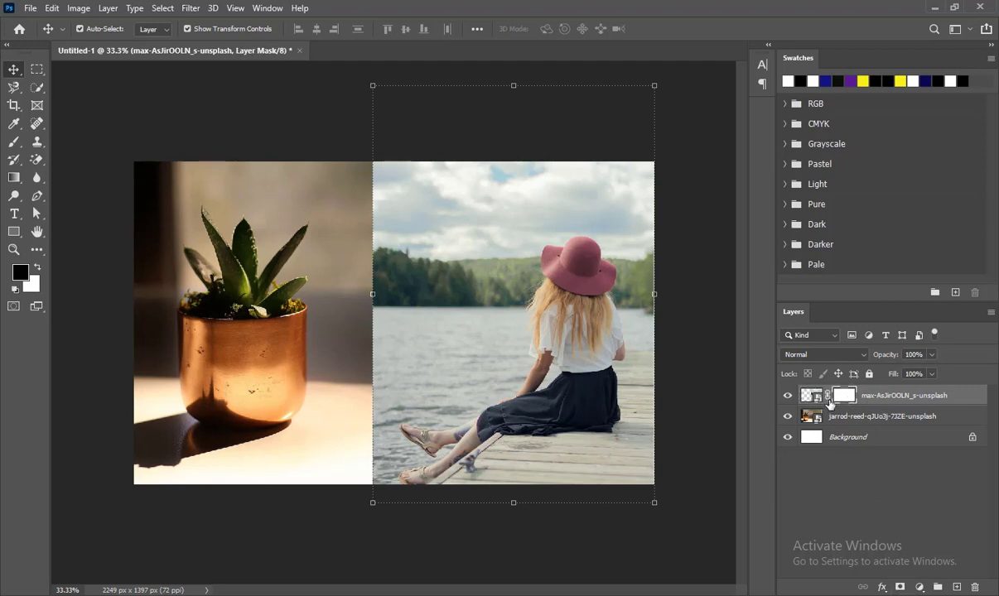
click(849, 416)
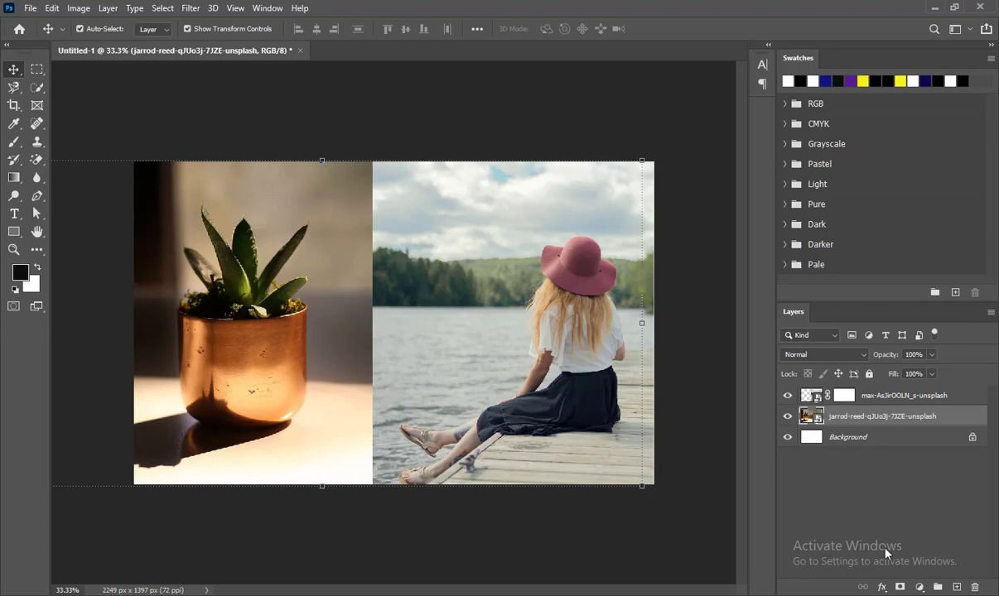
click(900, 587)
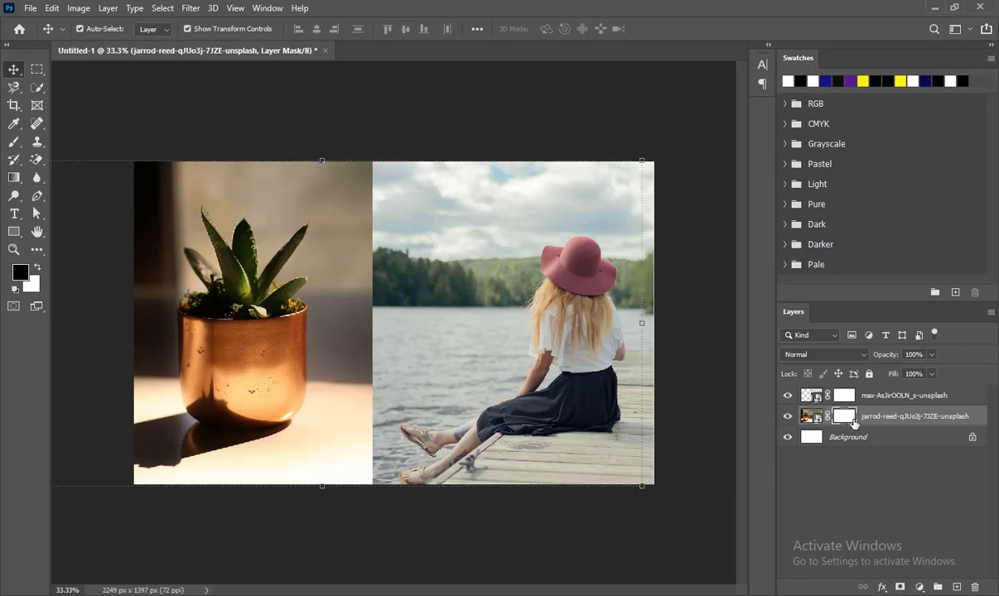
click(511, 294)
click(845, 396)
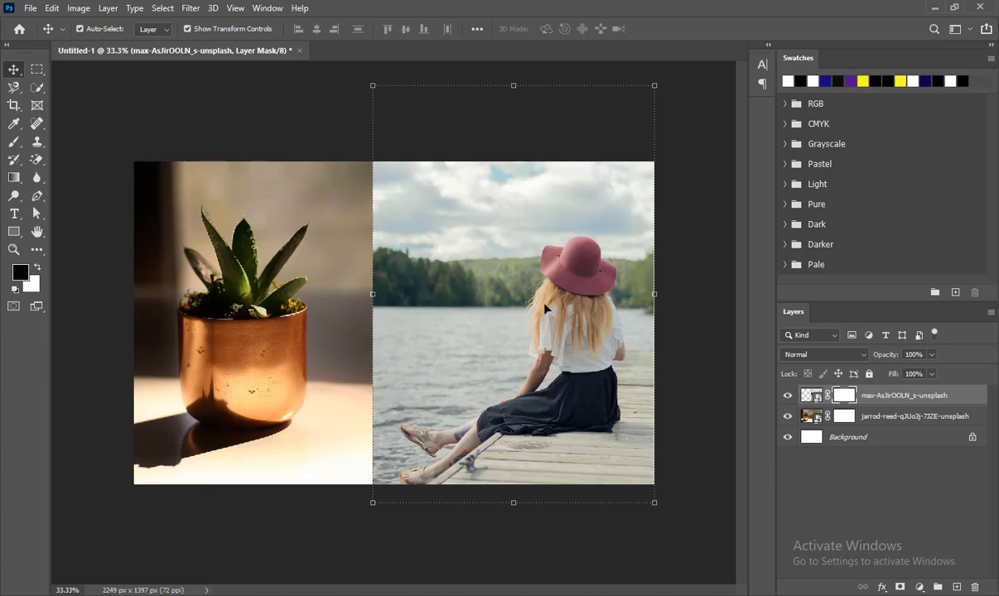
click(15, 145)
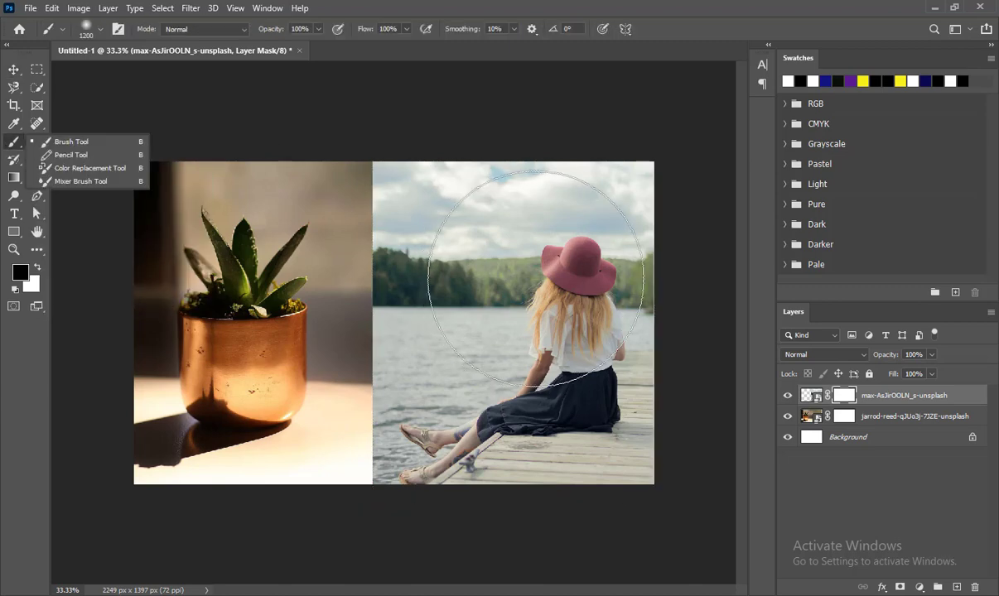
key(bracketleft)
key(bracketleft)
key(bracketleft)
key(bracketleft)
key(bracketleft)
key(bracketleft)
key(bracketleft)
key(bracketleft)
key(bracketright)
key(bracketright)
key(bracketright)
key(bracketright)
key(bracketright)
key(bracketright)
key(bracketright)
key(bracketleft)
key(bracketleft)
key(bracketleft)
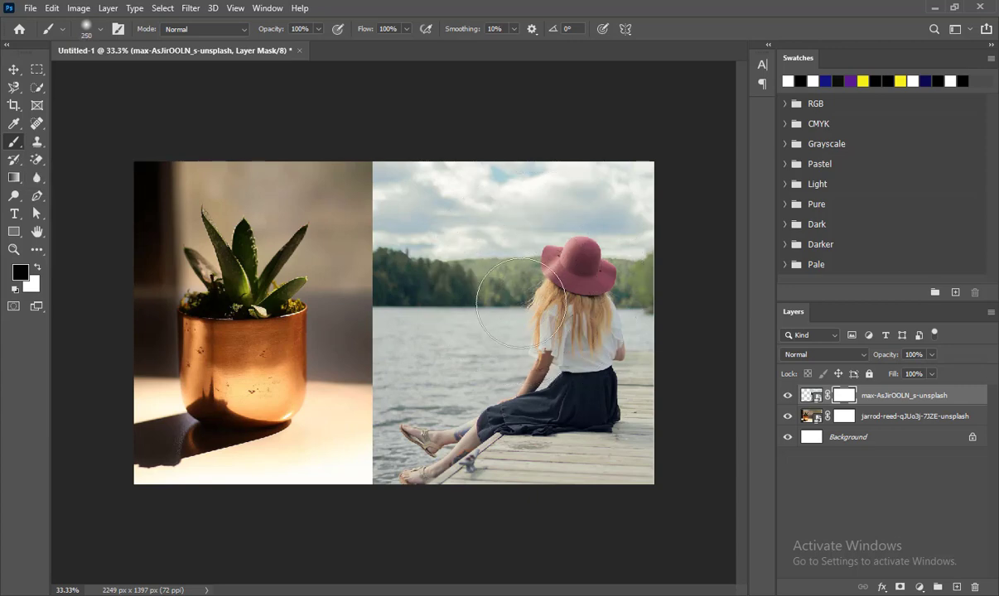
key(bracketright)
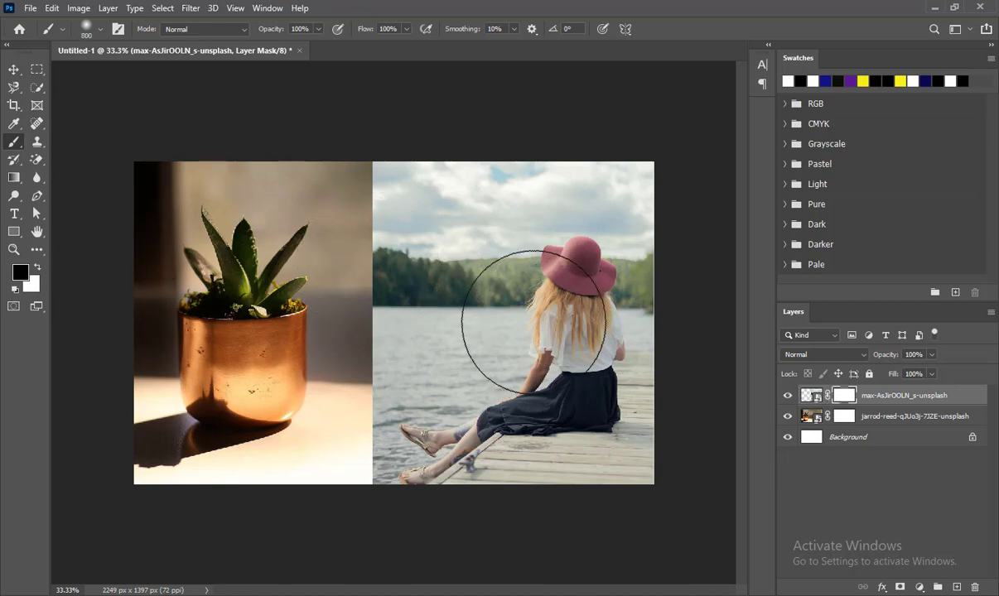
key(v)
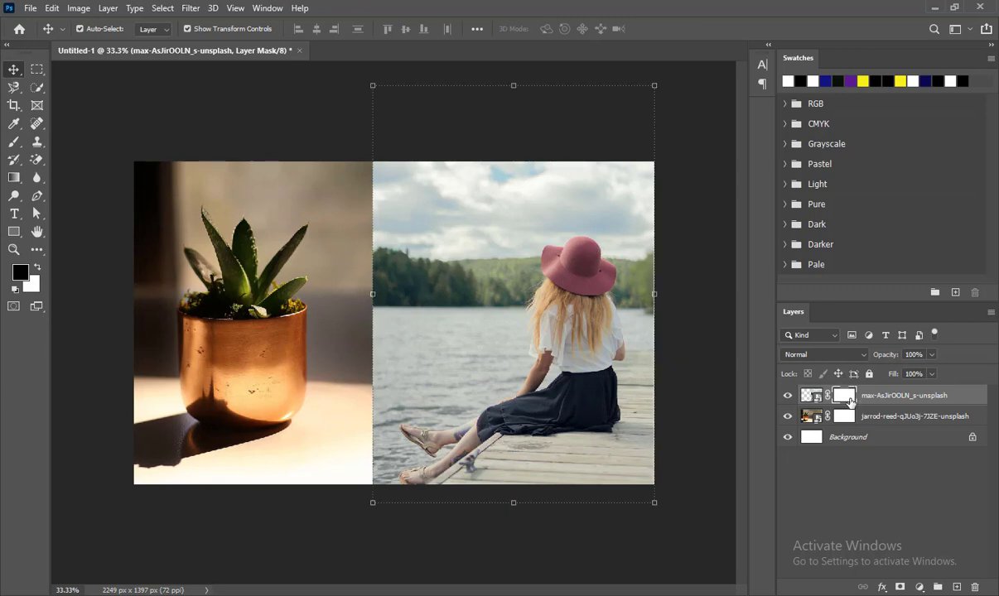
click(13, 140)
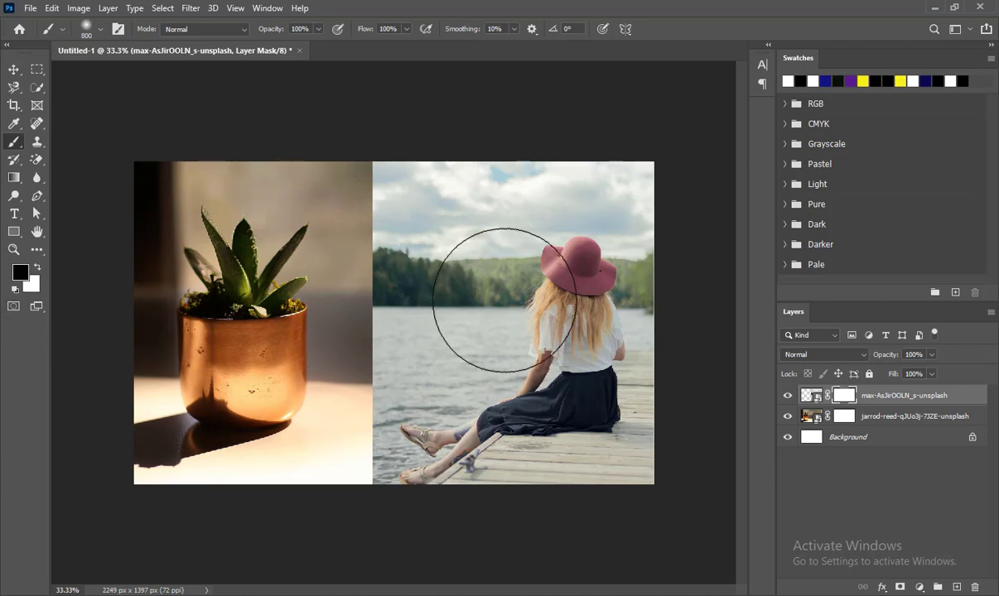
key(bracketleft)
key(bracketleft)
key(bracketleft)
mouse_move(501, 211)
mouse_down()
mouse_move(483, 306)
mouse_move(582, 430)
mouse_move(599, 373)
mouse_up()
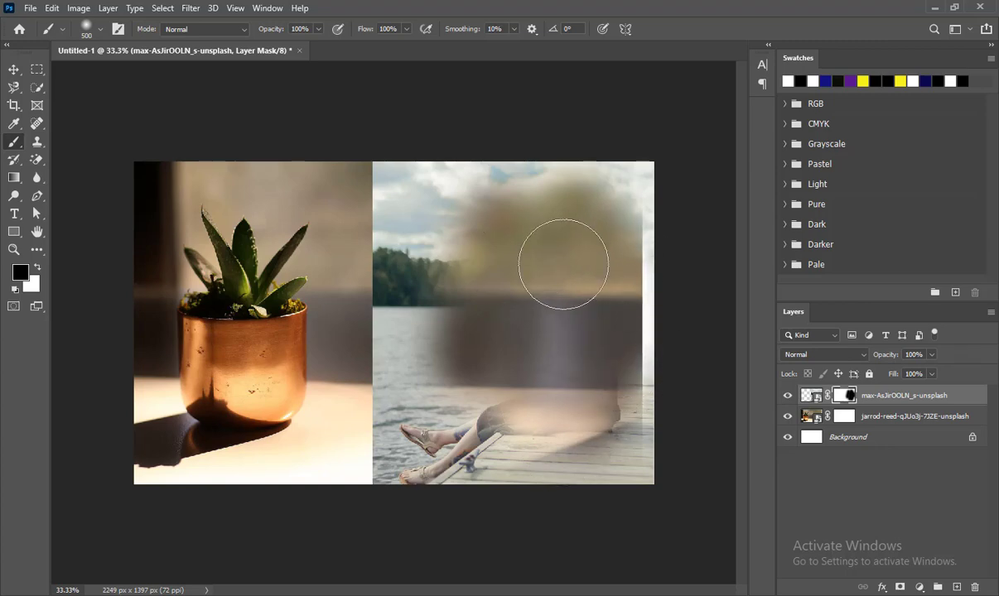
key(v)
mouse_move(513, 220)
mouse_down()
mouse_move(429, 579)
mouse_move(555, 381)
mouse_up()
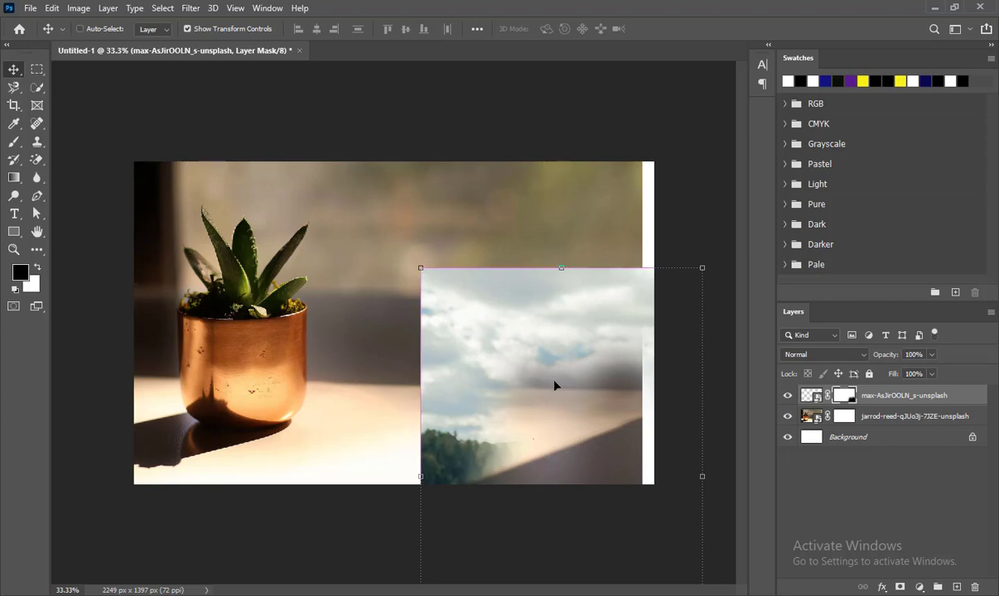
key(ctrl+z)
key(ctrl+z)
key(ctrl+z)
key(ctrl+z)
key(ctrl+z)
key(ctrl+z)
click(844, 417)
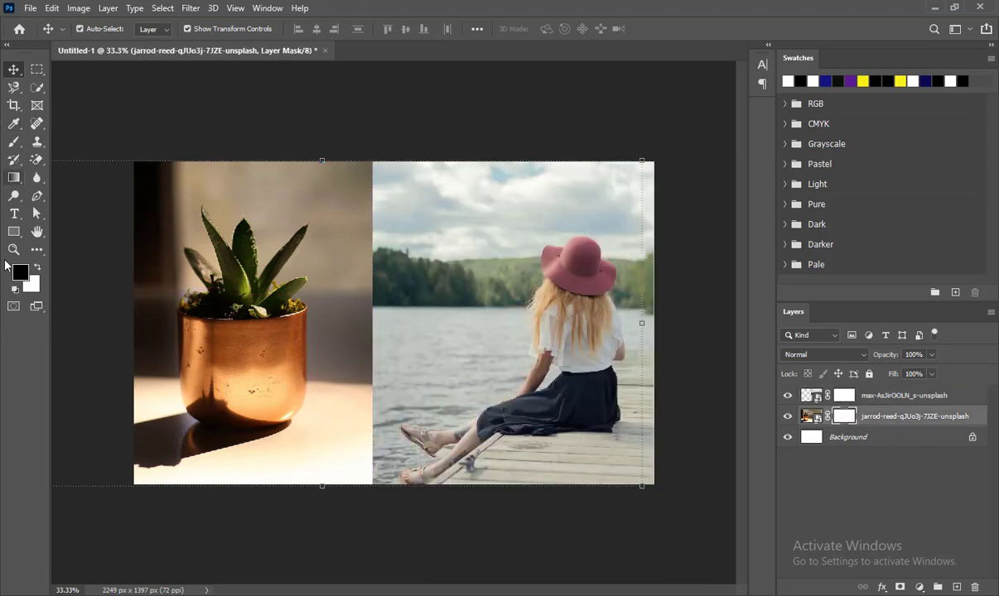
click(14, 141)
mouse_move(232, 191)
mouse_down()
mouse_move(257, 267)
mouse_move(267, 200)
mouse_move(255, 273)
mouse_up()
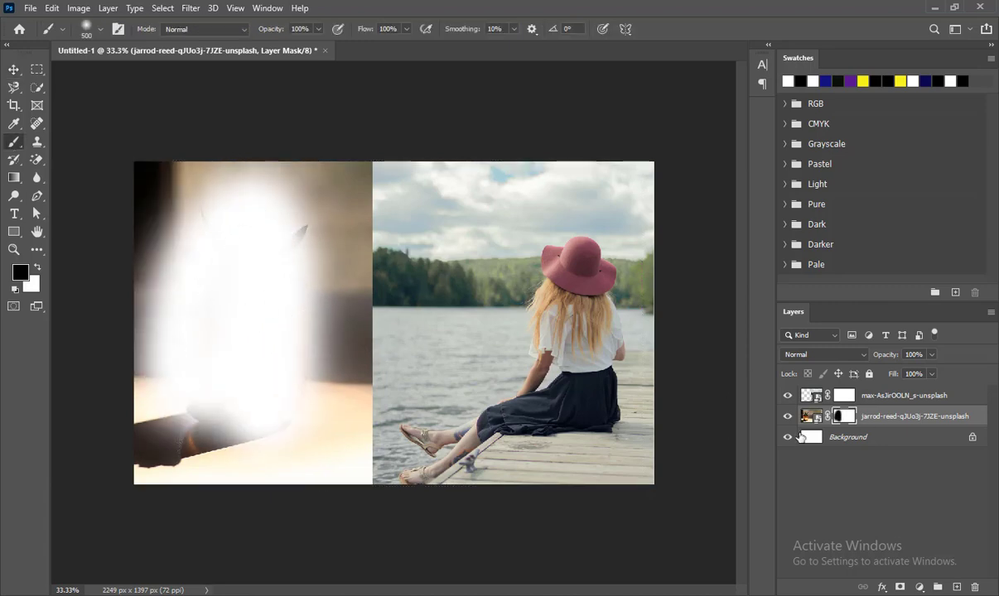
click(786, 439)
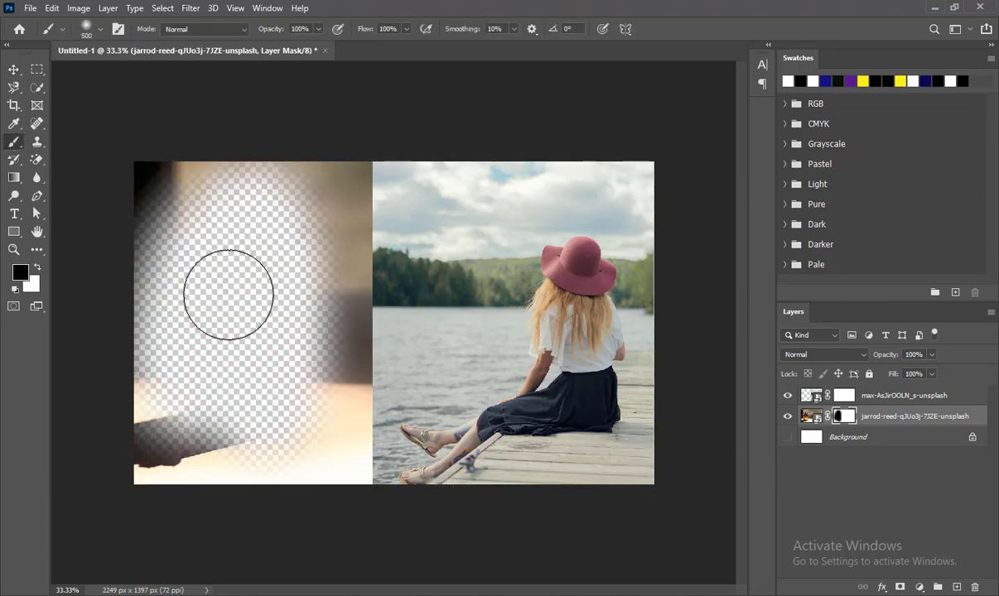
click(787, 439)
mouse_move(241, 290)
mouse_down()
mouse_move(319, 249)
mouse_move(310, 277)
mouse_move(107, 269)
mouse_move(166, 426)
mouse_up()
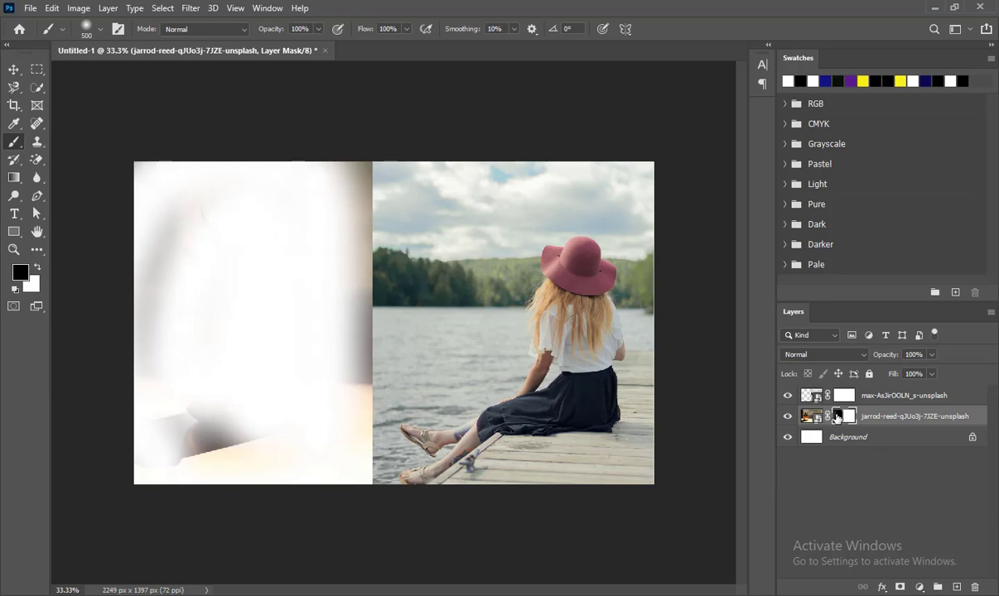
drag(318, 253, 315, 194)
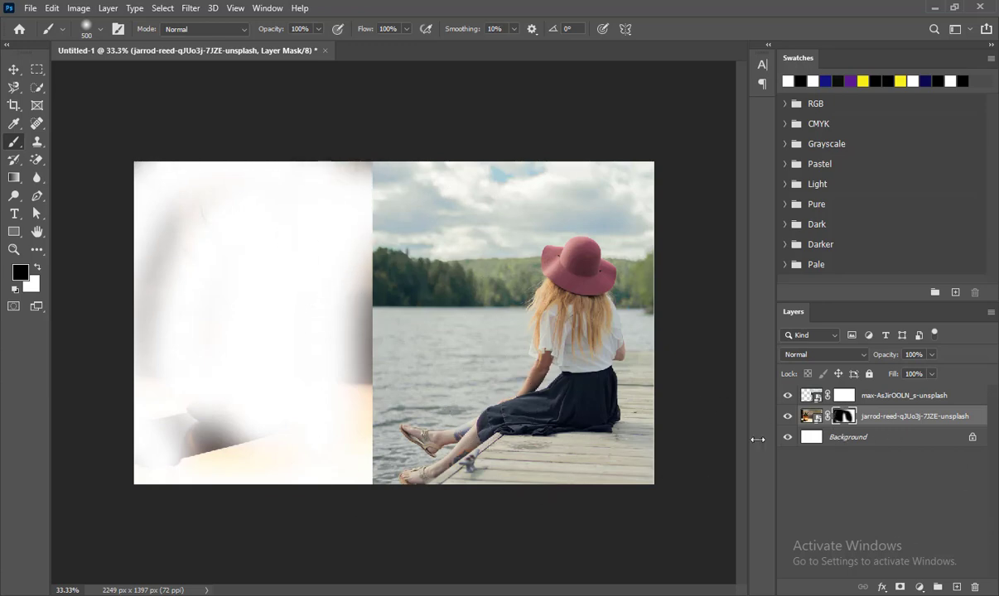
key(ctrl+z)
key(ctrl+z)
key(ctrl+z)
key(ctrl+z)
key(ctrl+z)
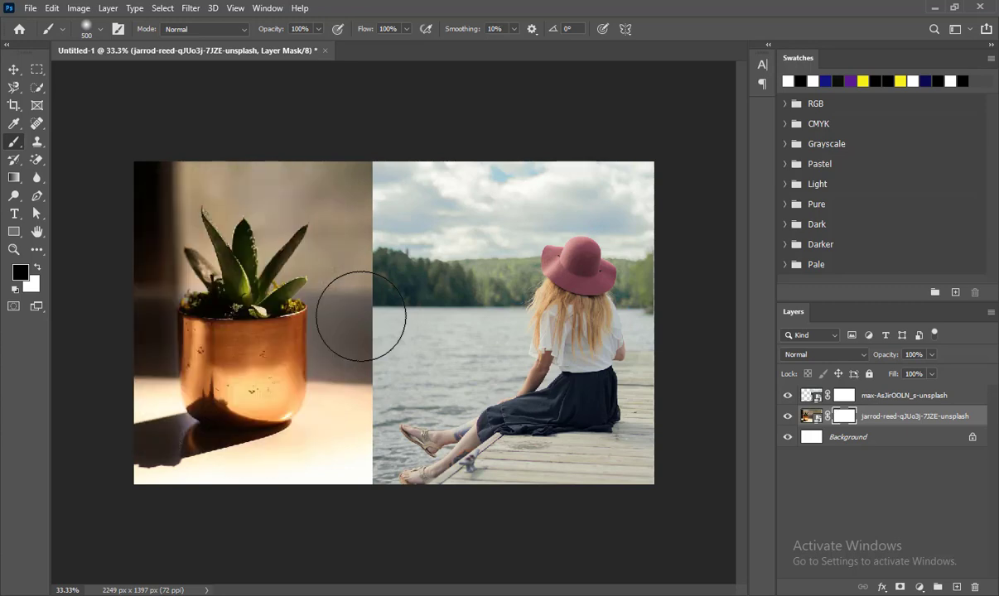
drag(265, 219, 436, 396)
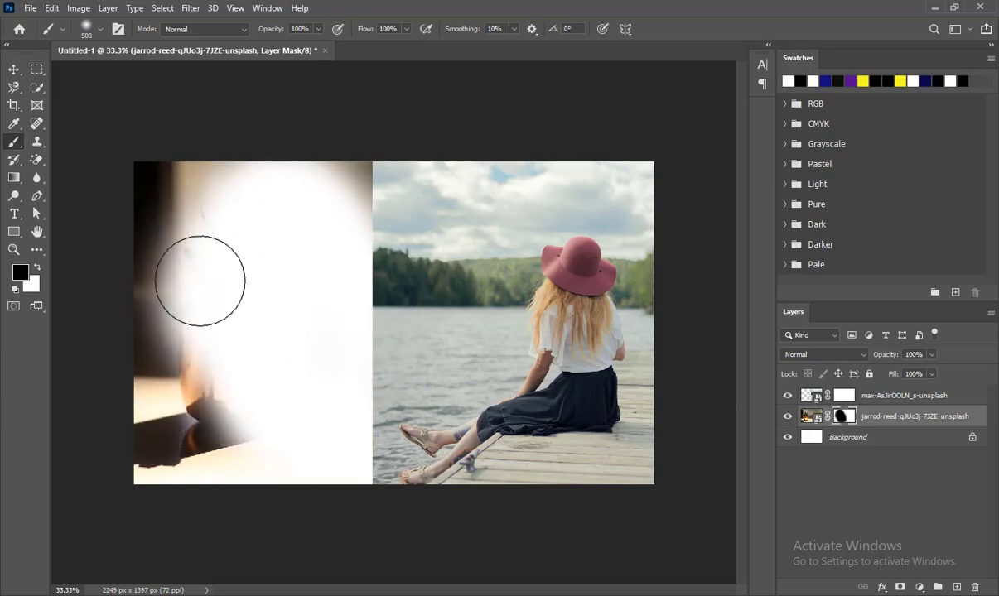
click(37, 268)
click(37, 268)
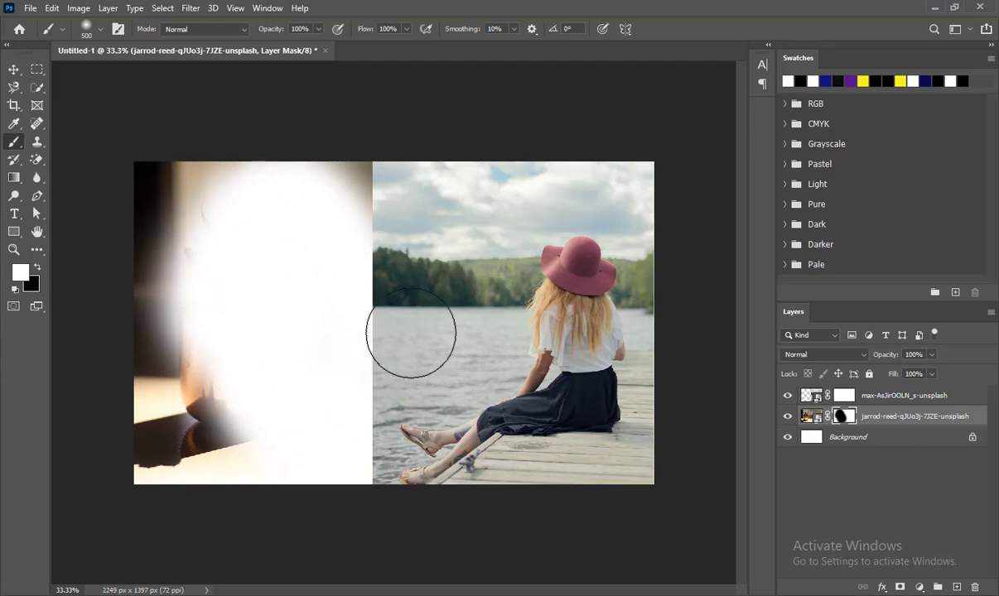
mouse_move(316, 212)
mouse_down()
mouse_move(373, 398)
mouse_move(249, 495)
mouse_move(298, 418)
mouse_up()
drag(223, 167, 112, 380)
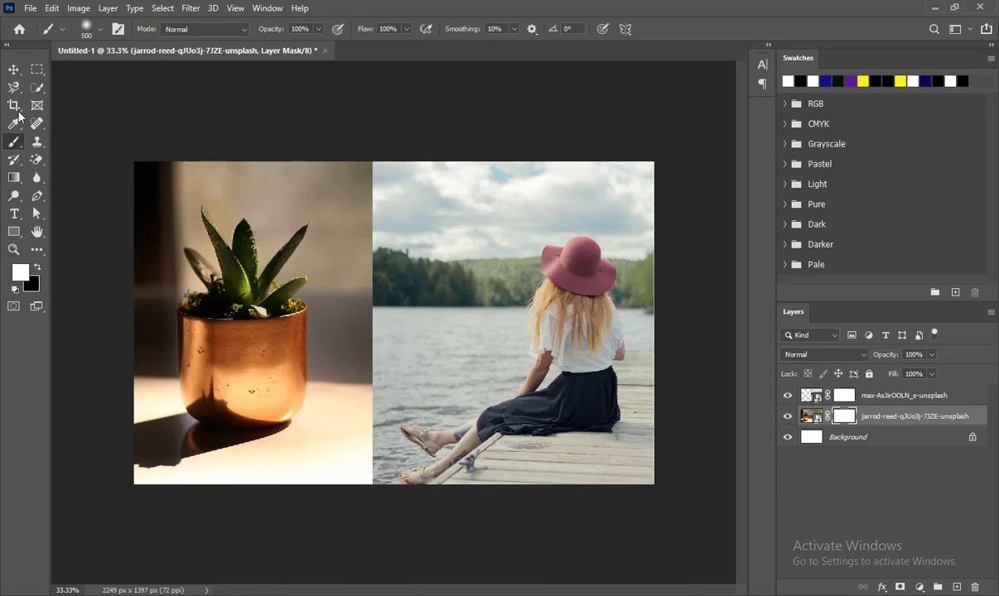
Lower brush flow to 23% and test a black stroke on the plant mask
click(407, 30)
drag(406, 45, 355, 44)
key(x)
mouse_move(248, 207)
mouse_down()
mouse_move(278, 352)
mouse_move(240, 182)
mouse_up()
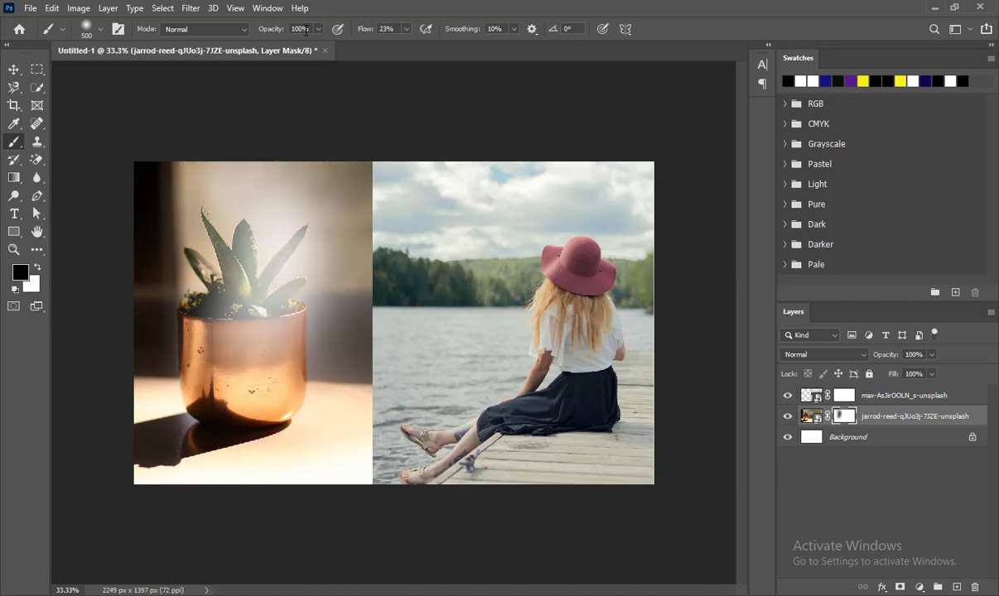
Set brush opacity to about 22%, brush the pot's lower part, and settle flow at 33%
click(318, 29)
drag(266, 47, 271, 47)
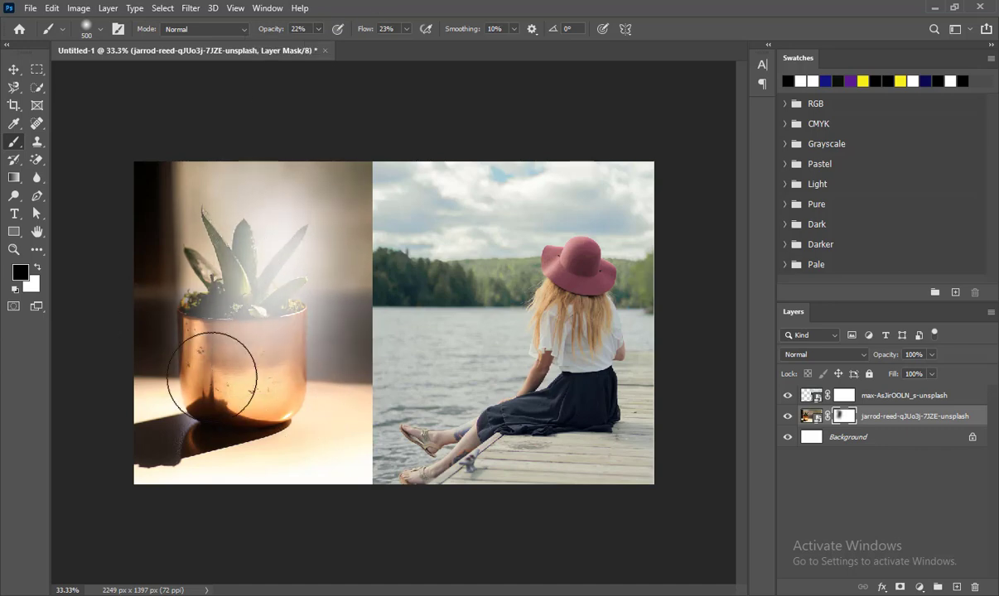
drag(214, 372, 290, 423)
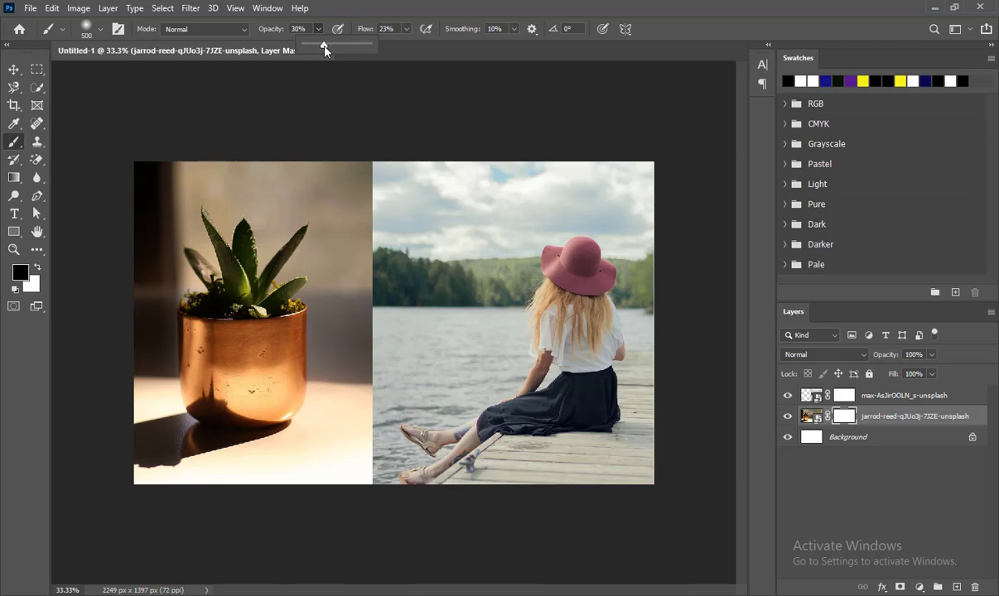
click(407, 29)
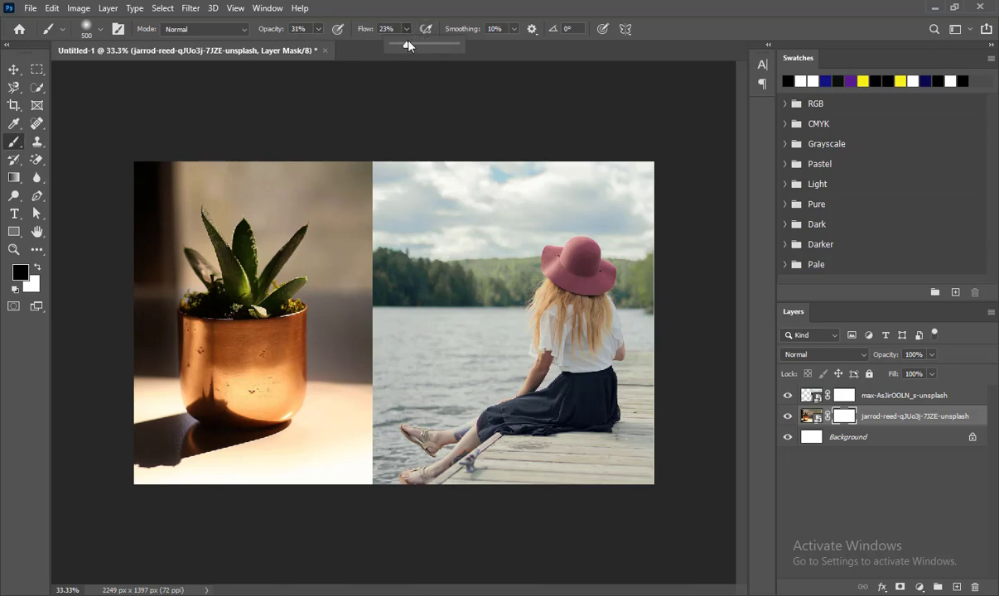
click(414, 50)
Paint black along the seam on the dock photo's layer mask
click(845, 396)
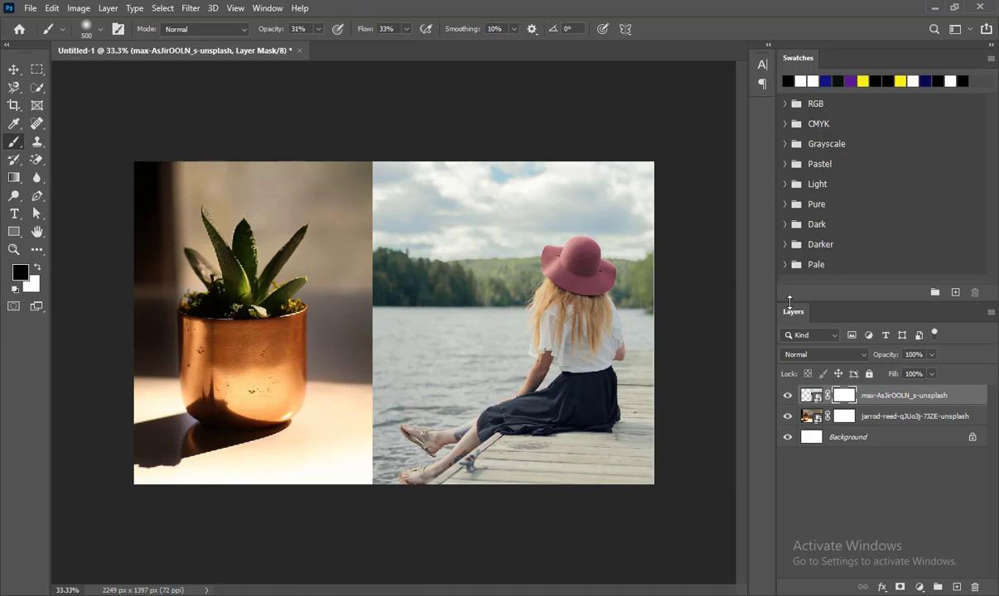
click(816, 397)
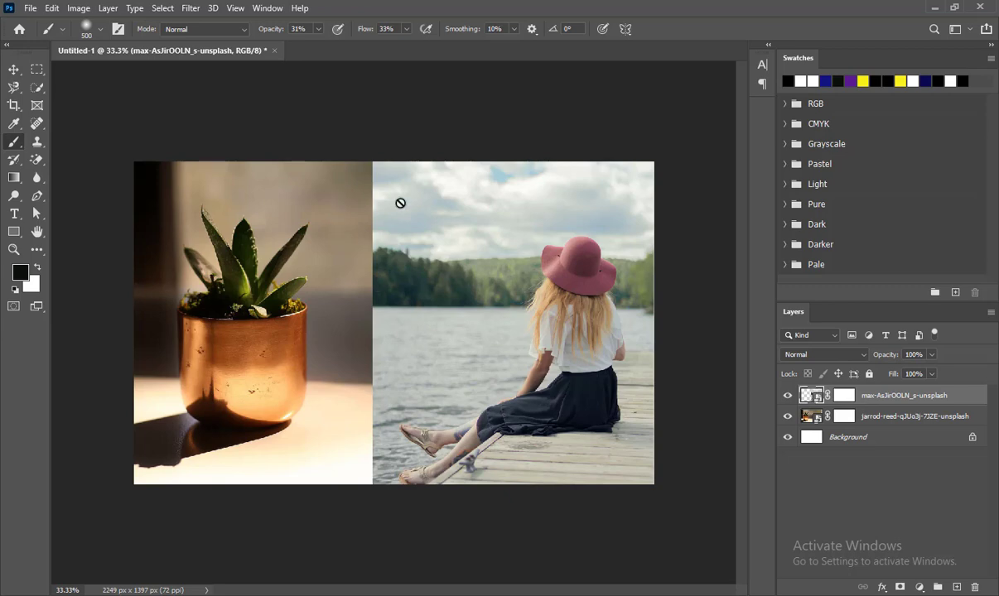
click(842, 397)
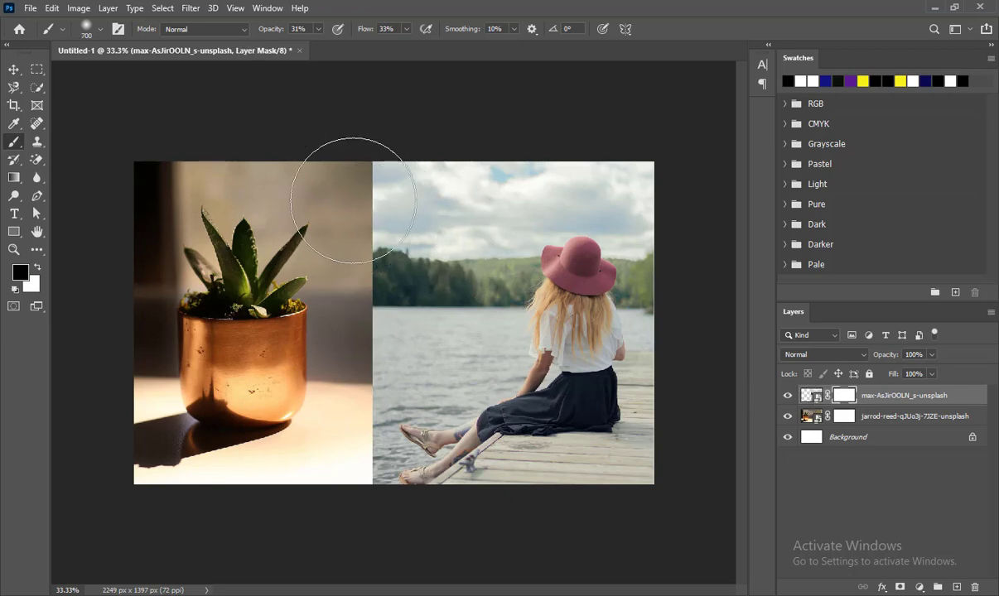
drag(349, 178, 335, 290)
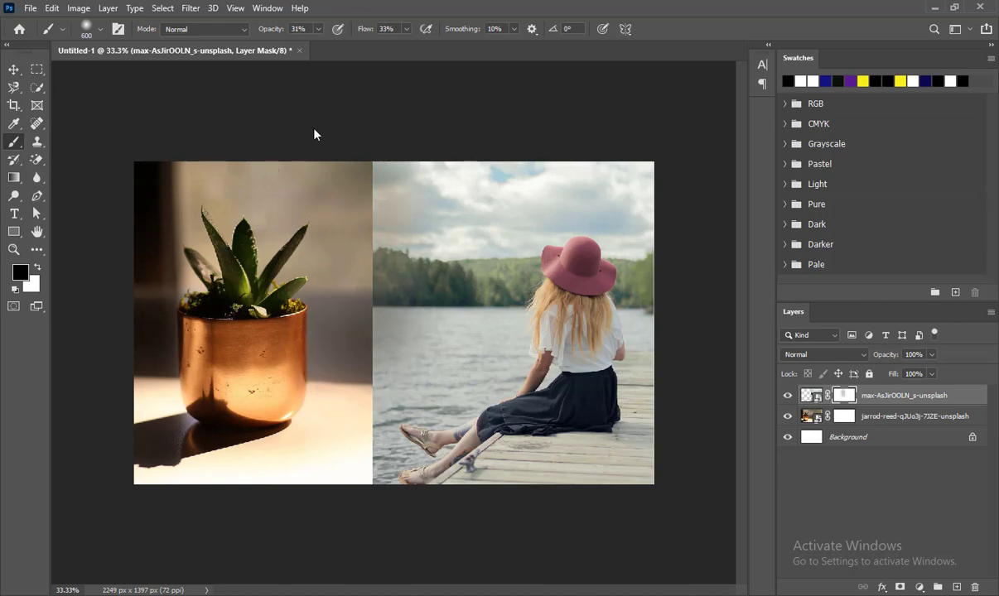
mouse_move(335, 196)
mouse_down()
mouse_move(363, 196)
mouse_move(371, 448)
mouse_move(346, 396)
mouse_move(341, 235)
mouse_move(370, 276)
mouse_up()
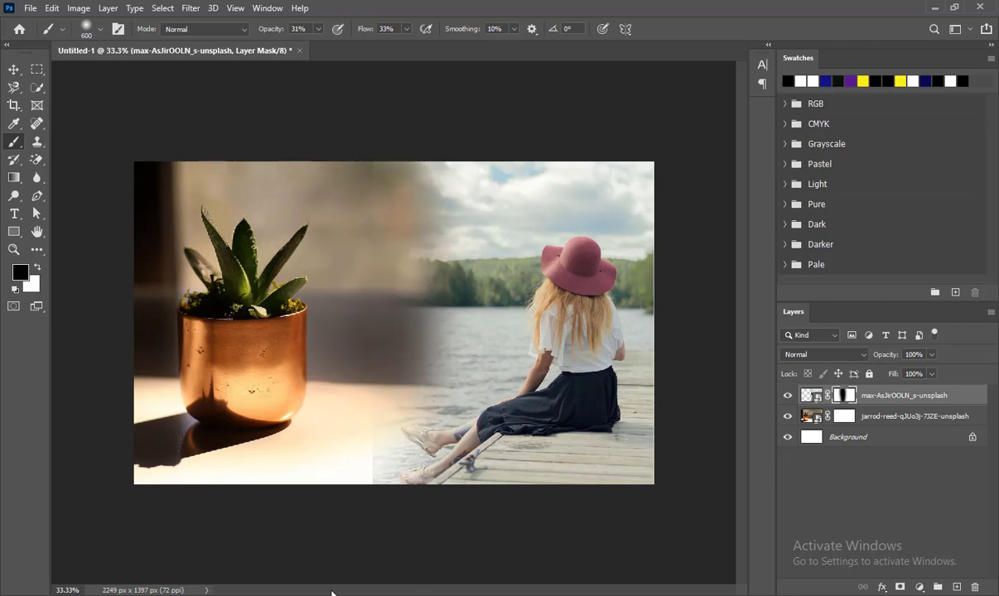
Paint black on the plant photo's mask to soften its edge near the seam
key(v)
click(290, 194)
click(844, 417)
key(b)
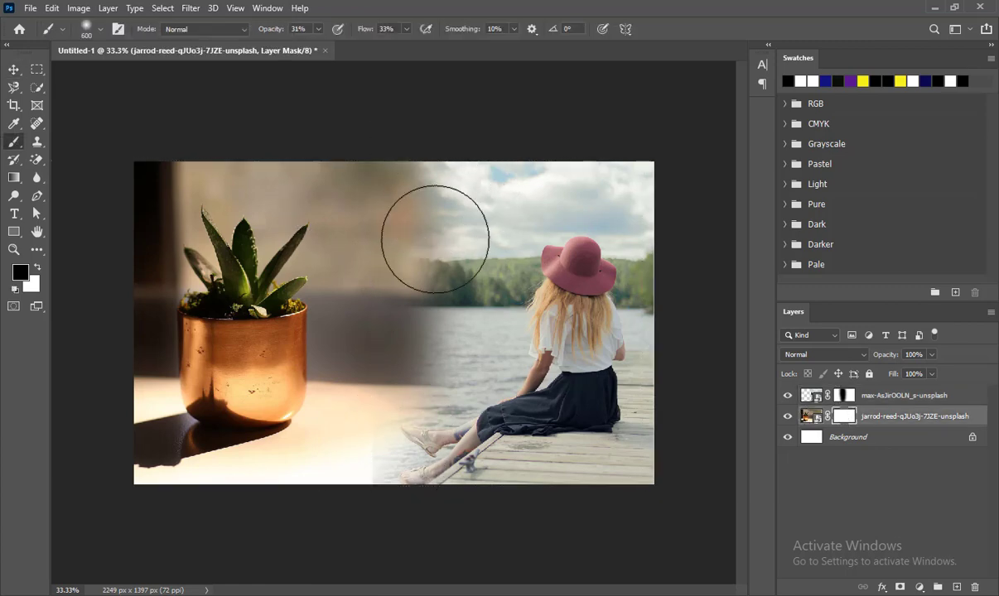
mouse_move(453, 199)
mouse_down()
mouse_move(423, 412)
mouse_move(439, 189)
mouse_move(449, 469)
mouse_move(489, 166)
mouse_move(457, 197)
mouse_move(384, 160)
mouse_move(369, 176)
mouse_move(402, 584)
mouse_move(513, 196)
mouse_move(513, 435)
mouse_move(544, 534)
mouse_up()
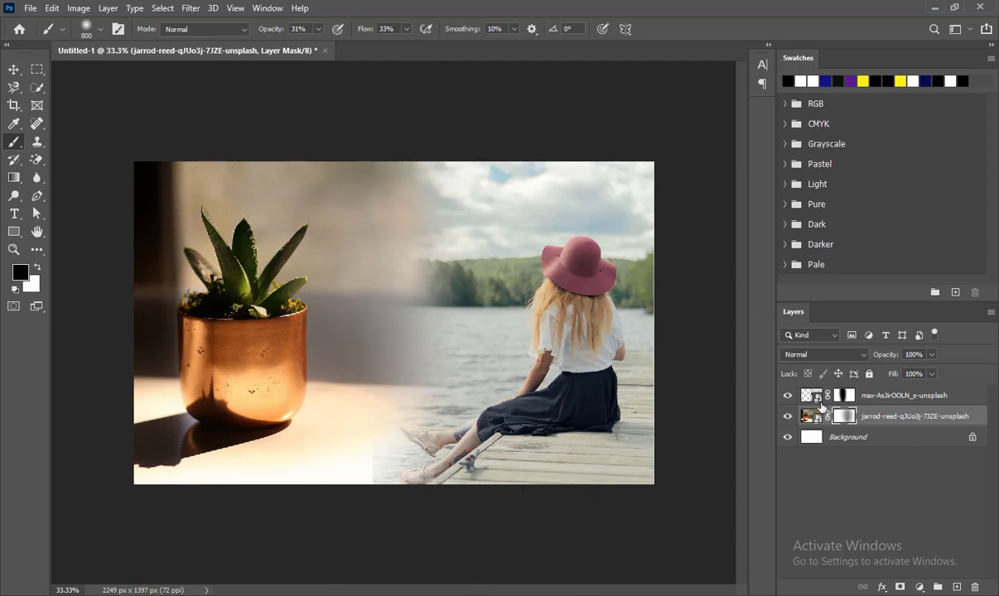
Toggle dock and plant layer visibility, then fade the plant mask along the wall area
click(788, 395)
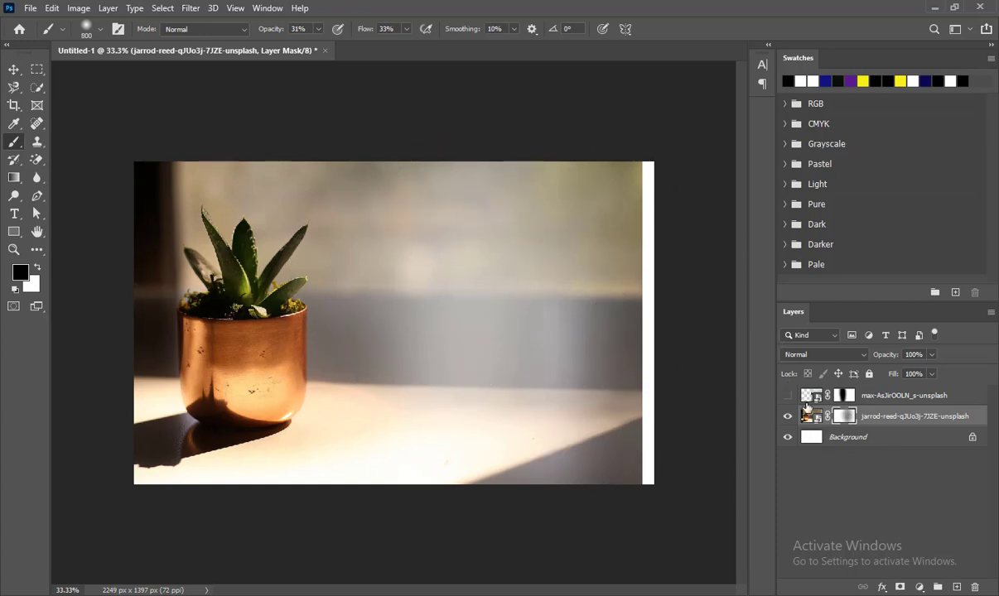
click(788, 416)
click(788, 396)
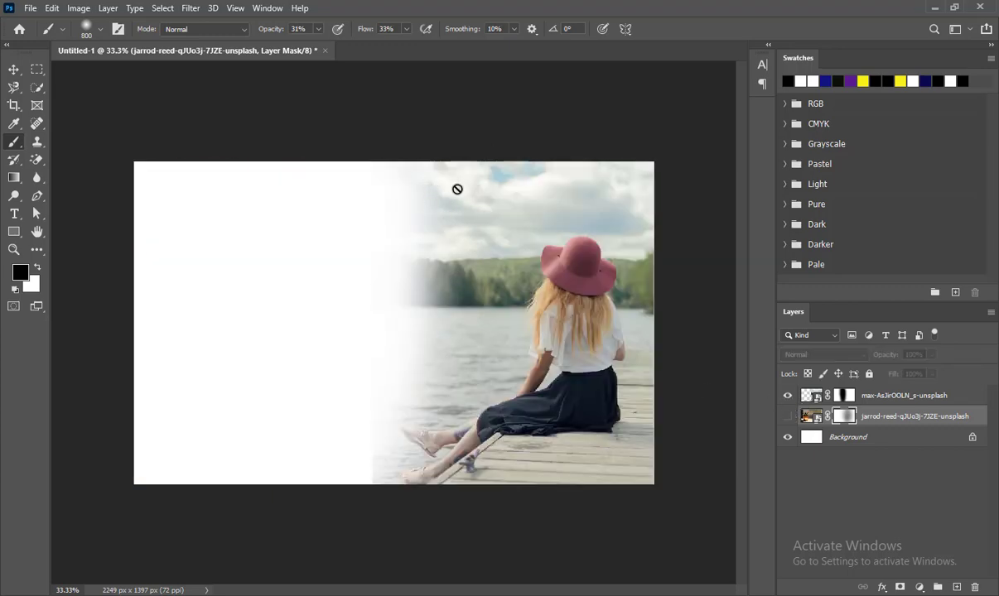
click(788, 416)
click(788, 396)
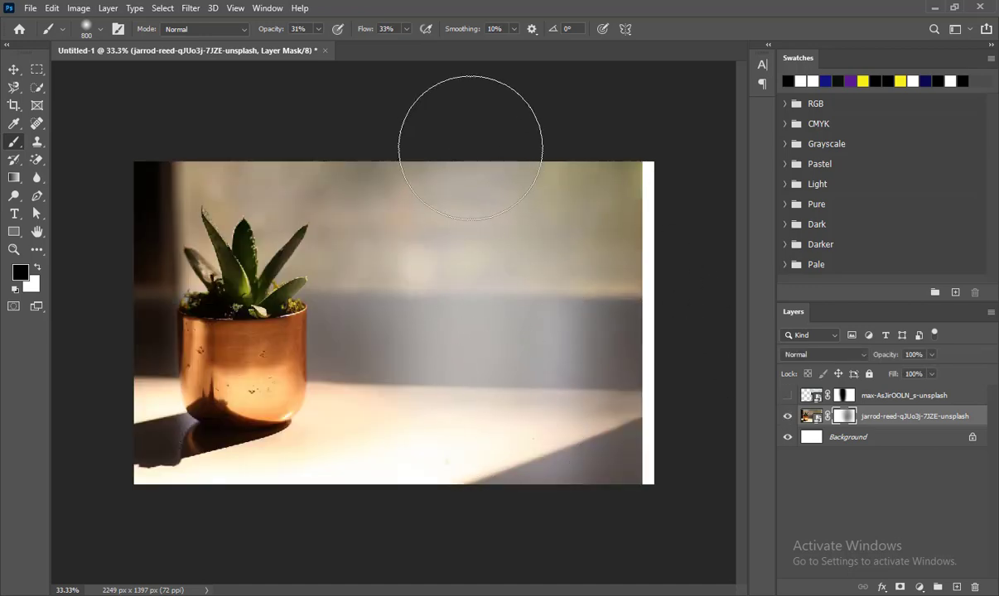
mouse_move(562, 190)
mouse_down()
mouse_move(586, 450)
mouse_move(468, 364)
mouse_move(357, 170)
mouse_up()
Show the dock photo again and fade its mask across the canvas centre
click(787, 396)
click(881, 395)
mouse_move(406, 164)
mouse_down()
mouse_move(401, 346)
mouse_move(429, 542)
mouse_move(396, 263)
mouse_up()
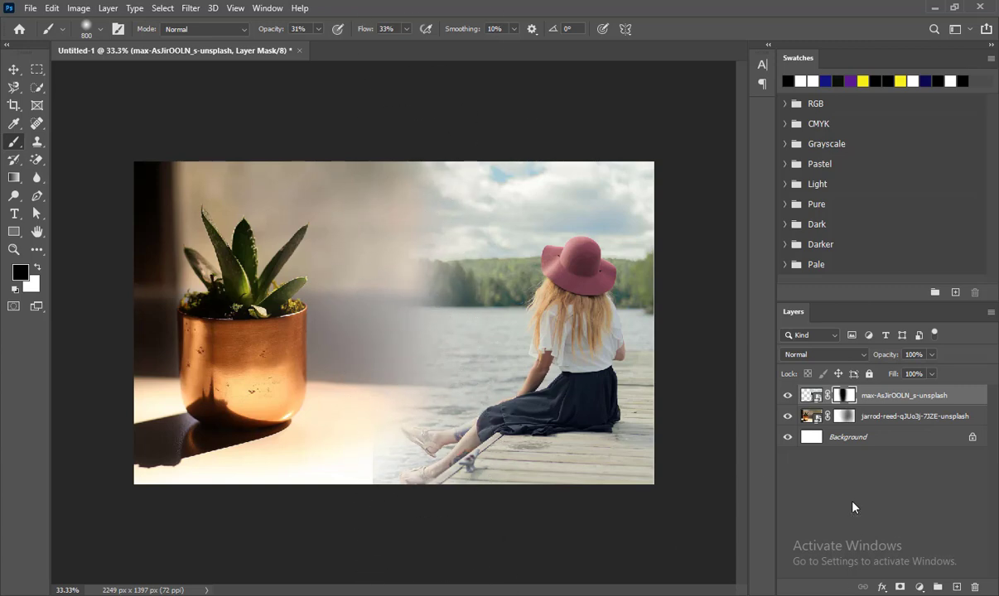
click(845, 416)
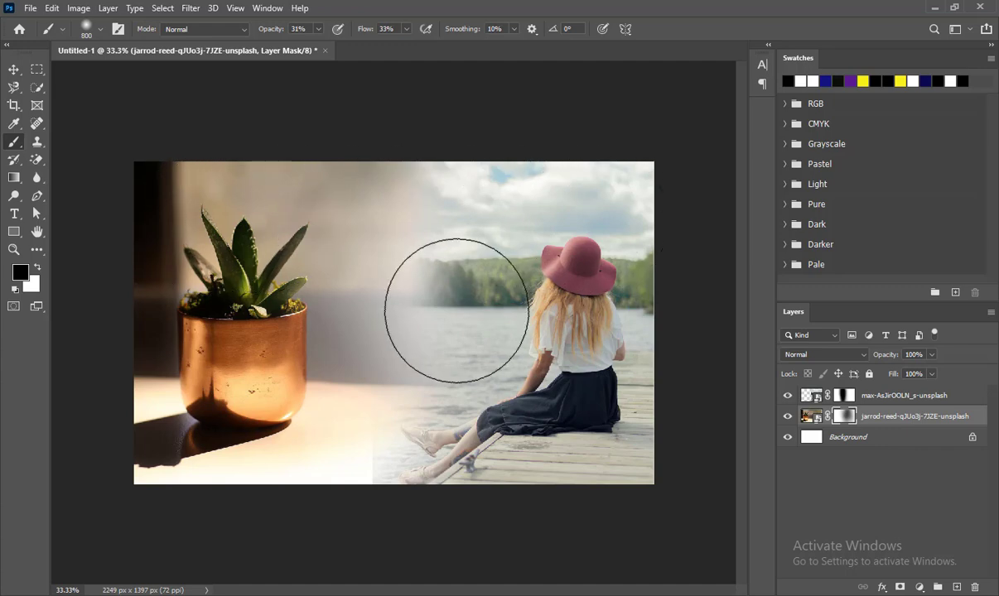
key(v)
click(559, 284)
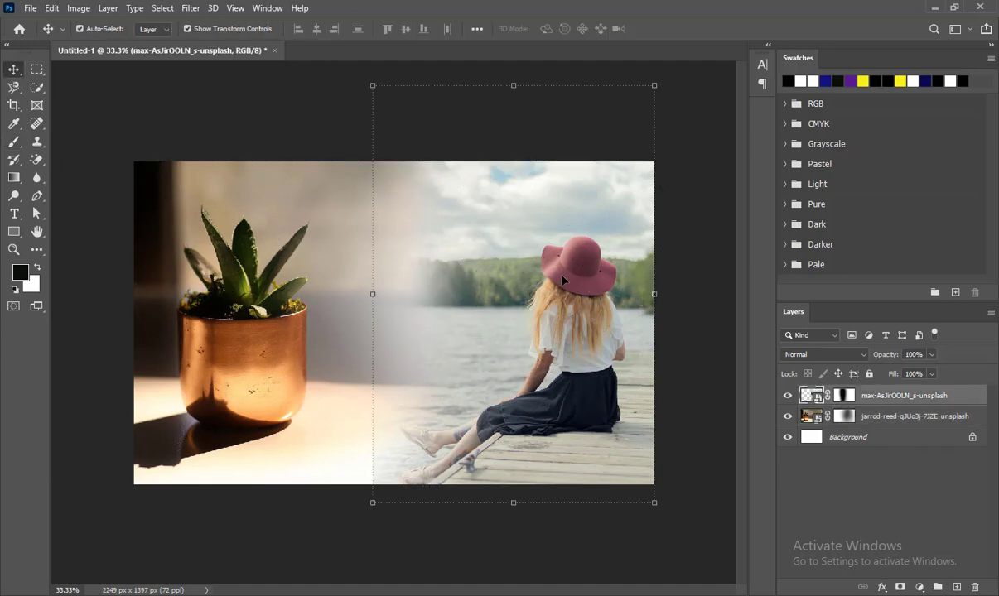
Target the dock photo's layer mask and set white as the foreground colour
click(853, 396)
click(35, 267)
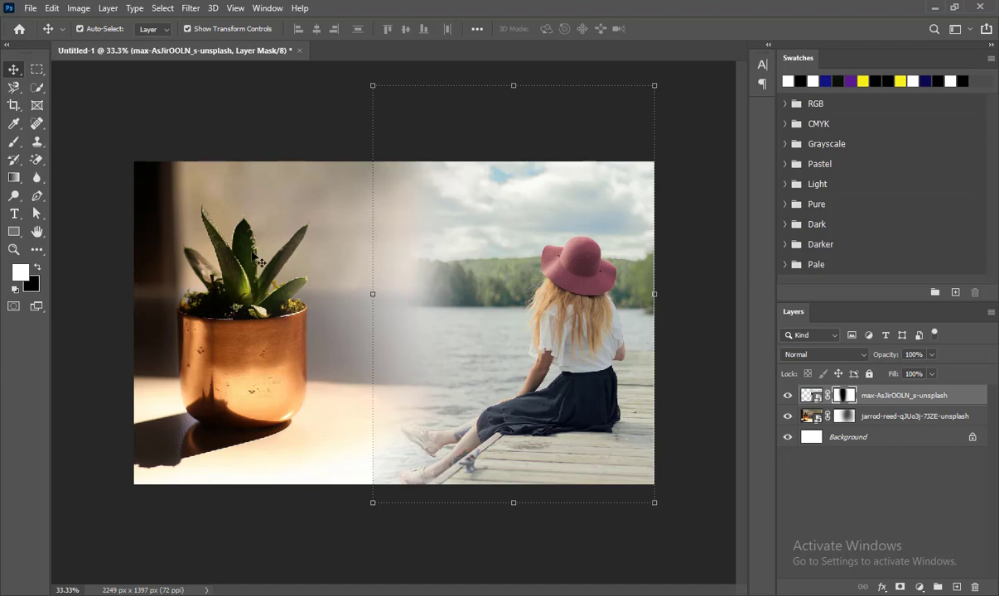
click(37, 269)
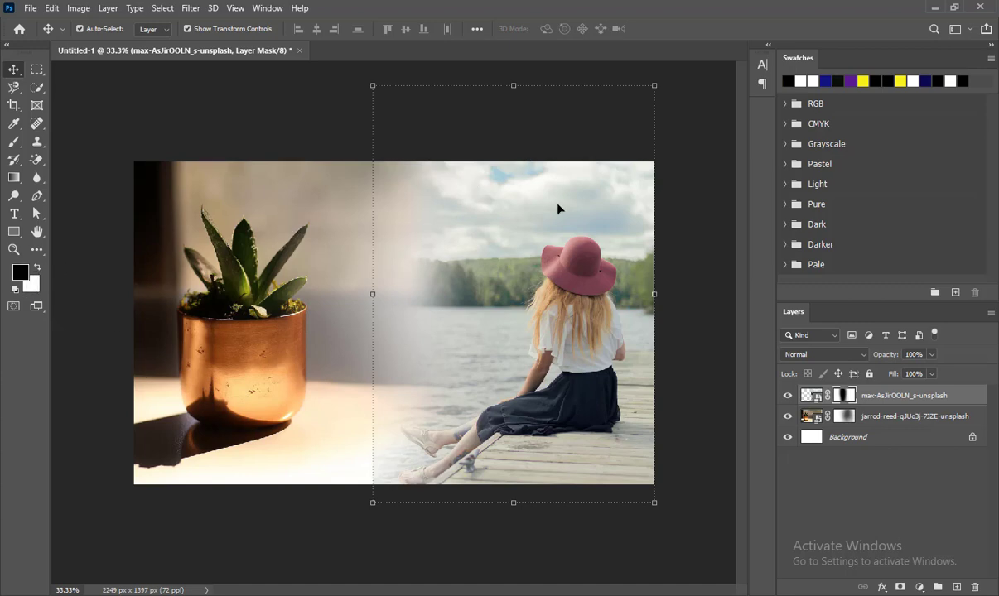
click(37, 268)
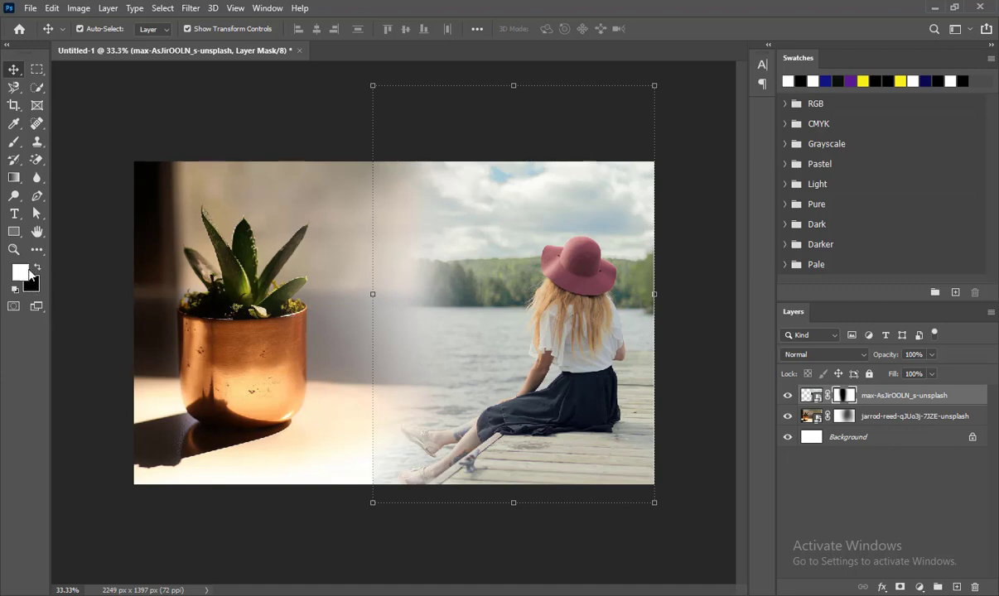
Paint white over the dock photo's faded left edge to restore it
click(14, 141)
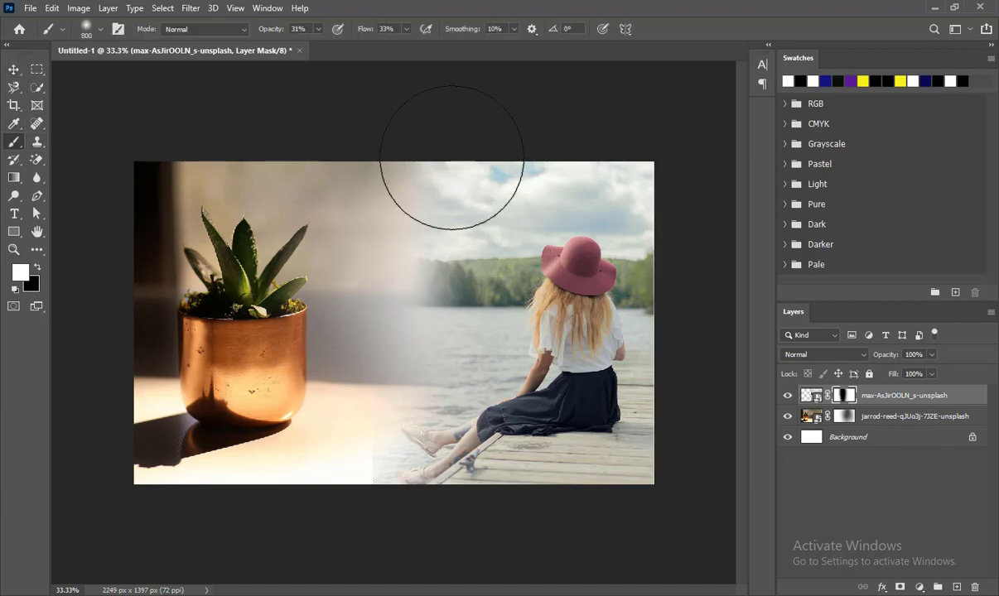
mouse_move(445, 167)
mouse_down()
mouse_move(385, 510)
mouse_move(419, 446)
mouse_move(401, 319)
mouse_up()
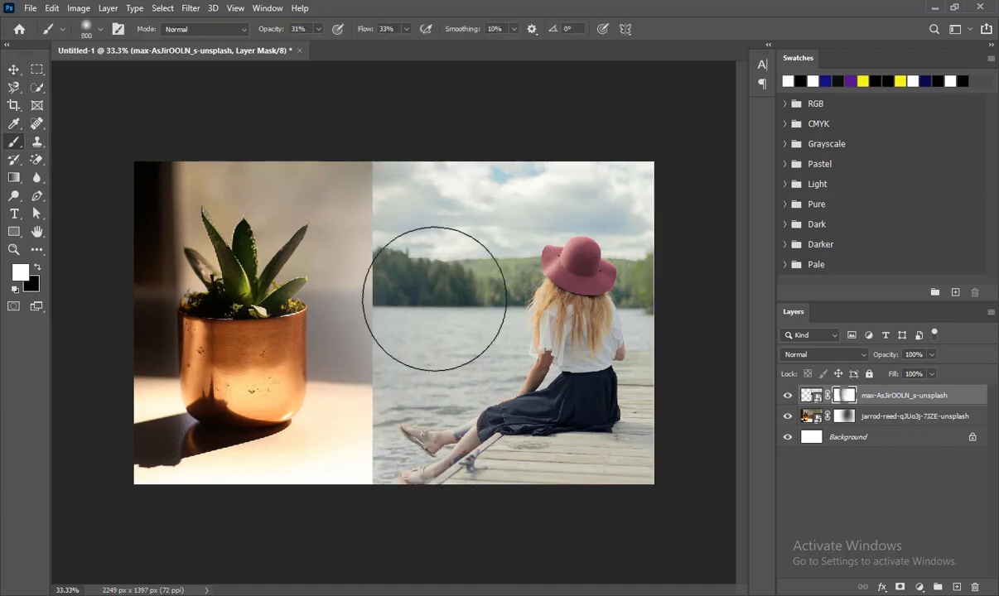
key(v)
Delete both photo layers and drag brooke-cagle-pJqfhKUpCh8 from Downloads toward Photoshop
key(Delete)
key(Delete)
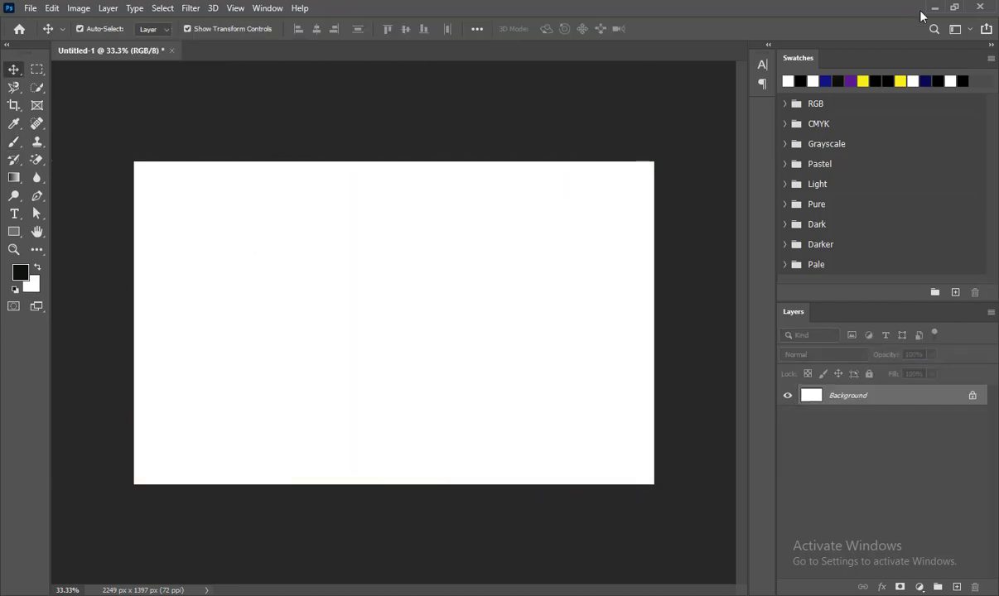
click(935, 7)
click(898, 7)
click(315, 178)
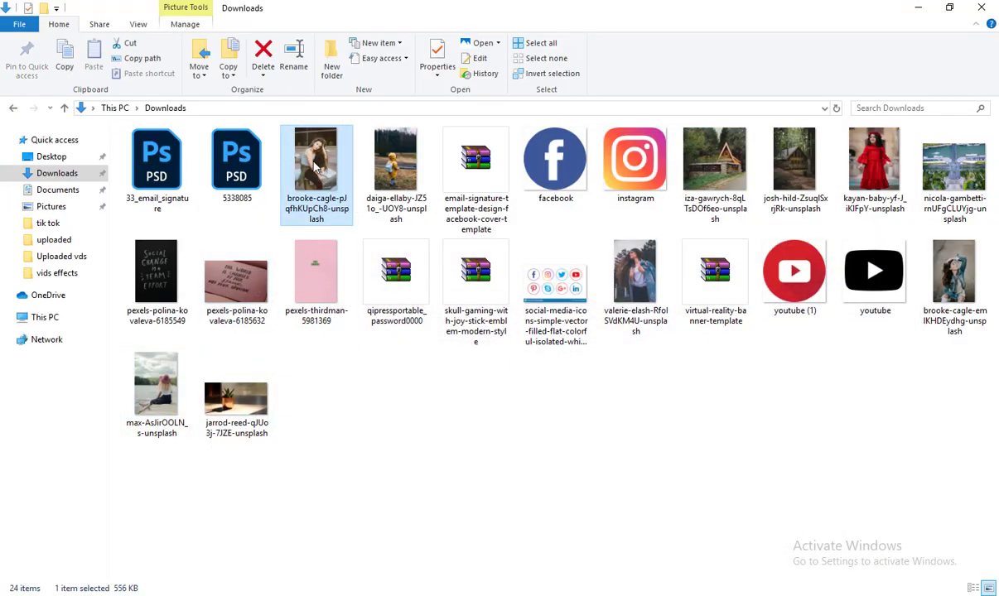
drag(316, 166, 437, 294)
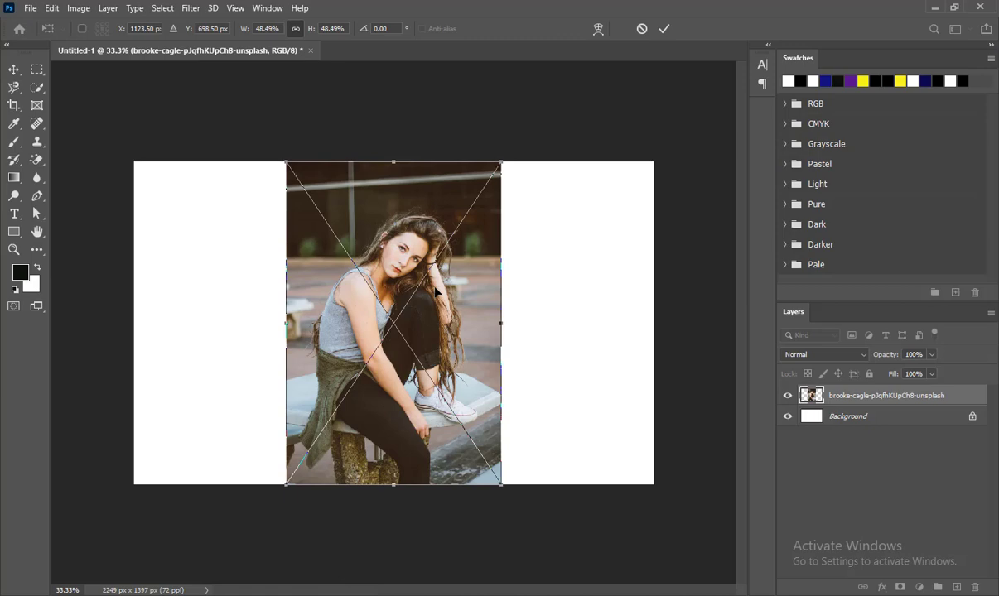
Place both Brooke Cagle portraits, the first on the right half, the second on the left
key(Return)
drag(365, 284, 536, 284)
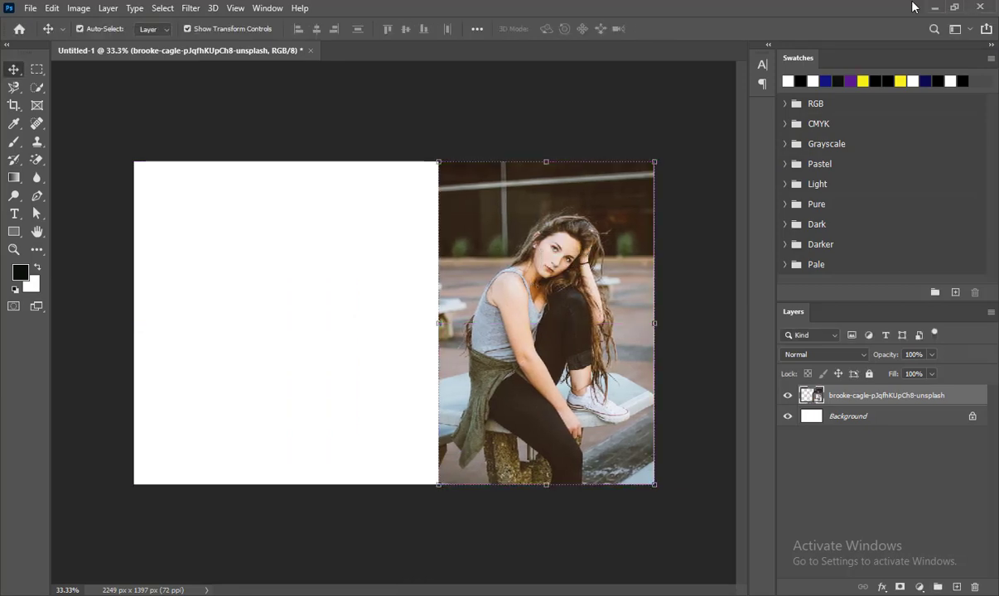
key(alt+Tab)
click(808, 403)
click(887, 272)
mouse_move(955, 286)
mouse_down()
mouse_move(317, 364)
mouse_move(319, 338)
mouse_up()
key(Return)
drag(418, 259, 353, 251)
Push the left portrait to the edge and scale both portraits up to cover the canvas
mouse_move(708, 256)
mouse_down()
mouse_move(439, 319)
mouse_move(236, 146)
mouse_move(133, 118)
mouse_up()
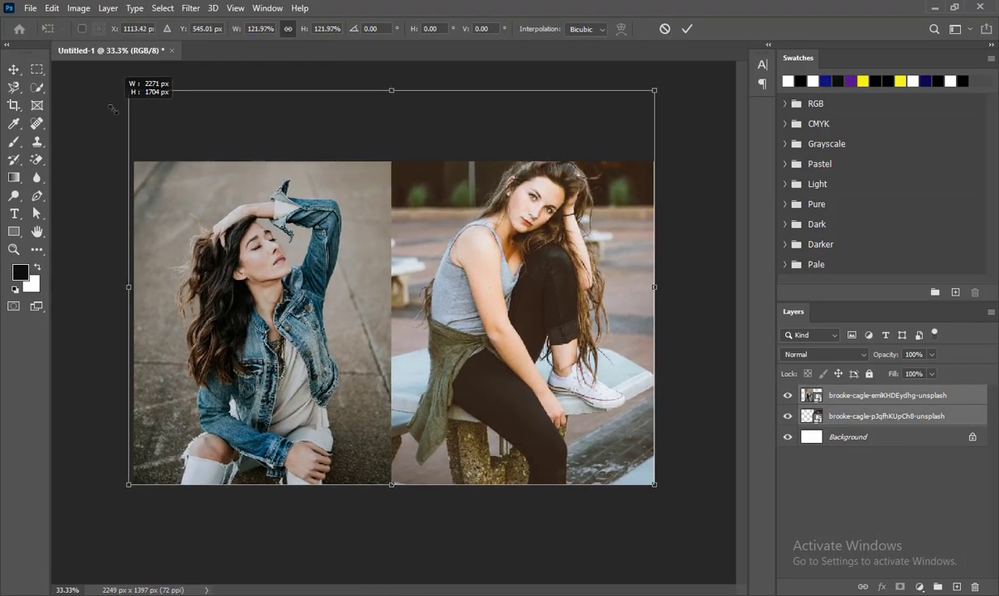
drag(133, 118, 128, 104)
drag(524, 191, 524, 205)
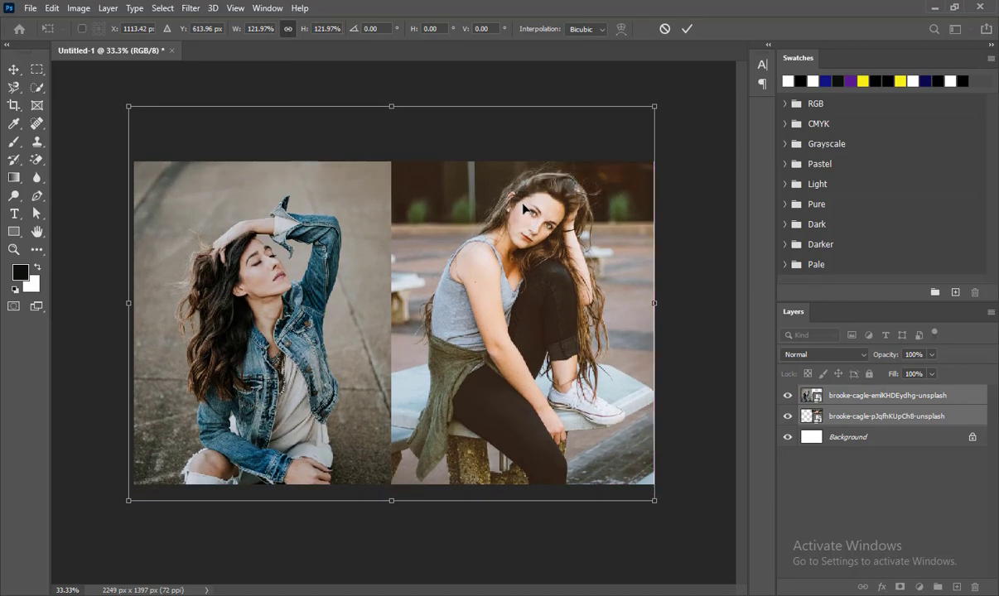
key(Return)
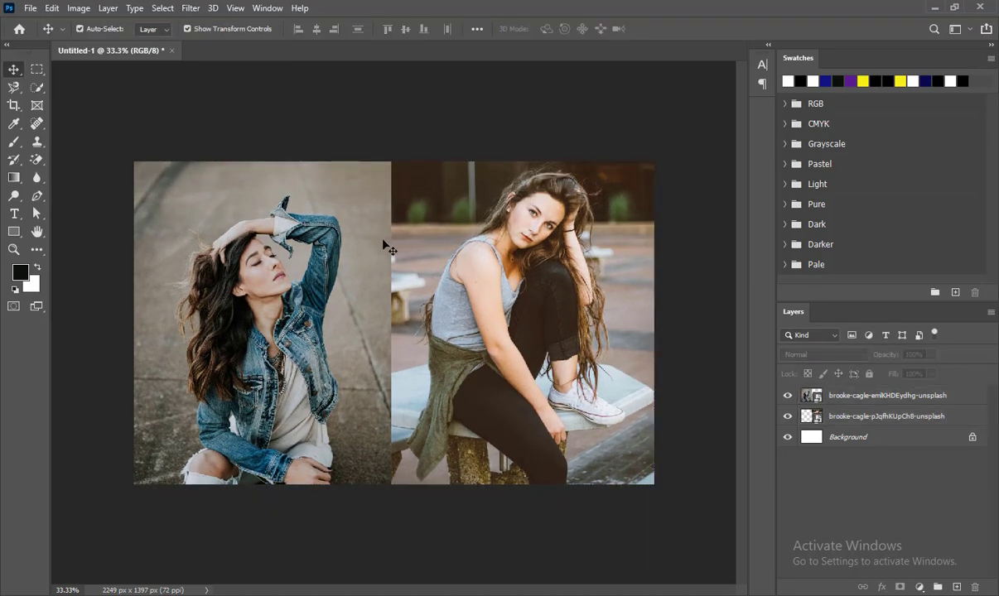
Add a layer mask to the seated portrait and brush its left edge black along the seam
click(348, 236)
click(482, 267)
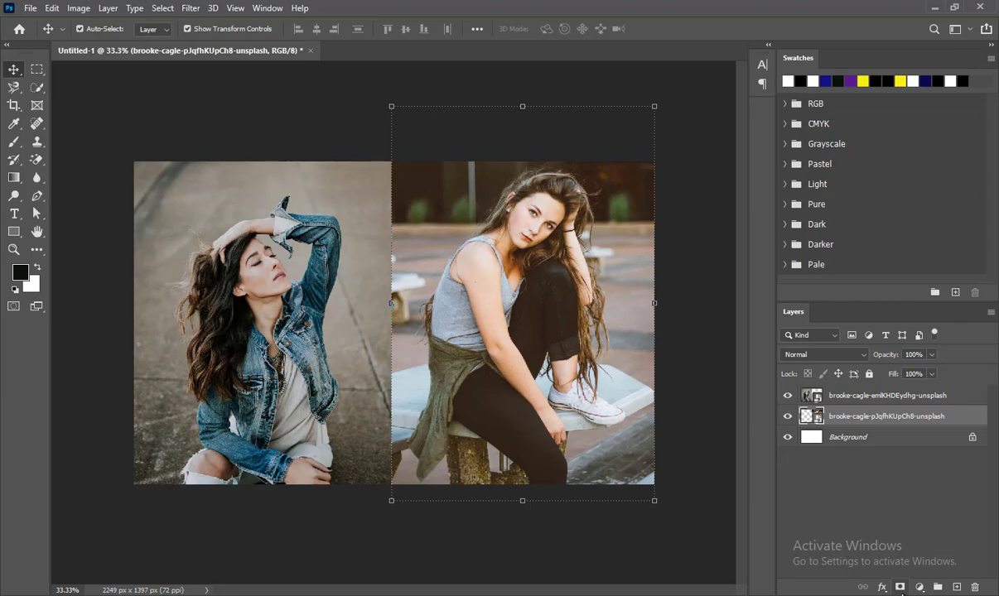
click(899, 587)
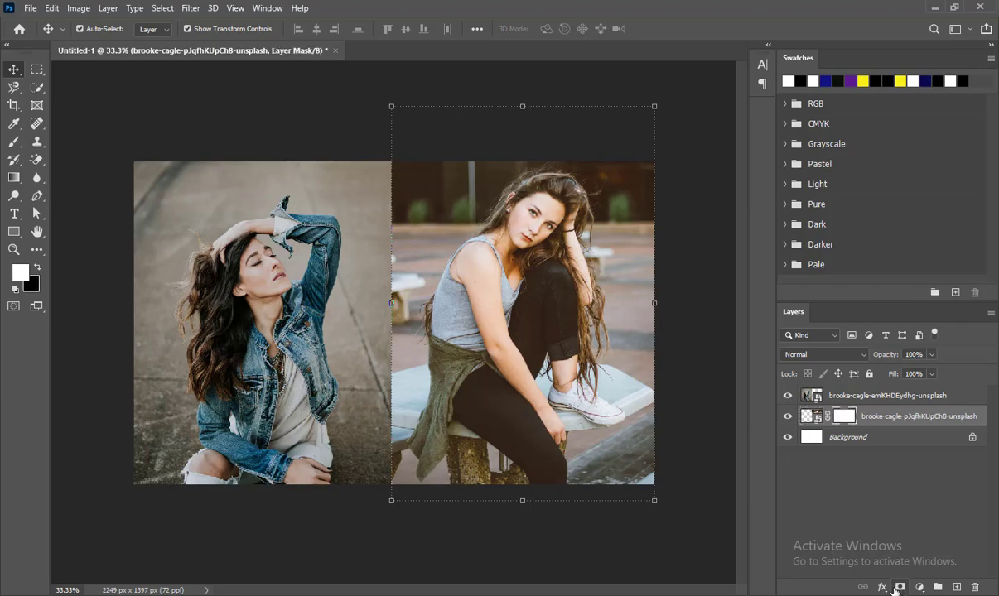
click(38, 268)
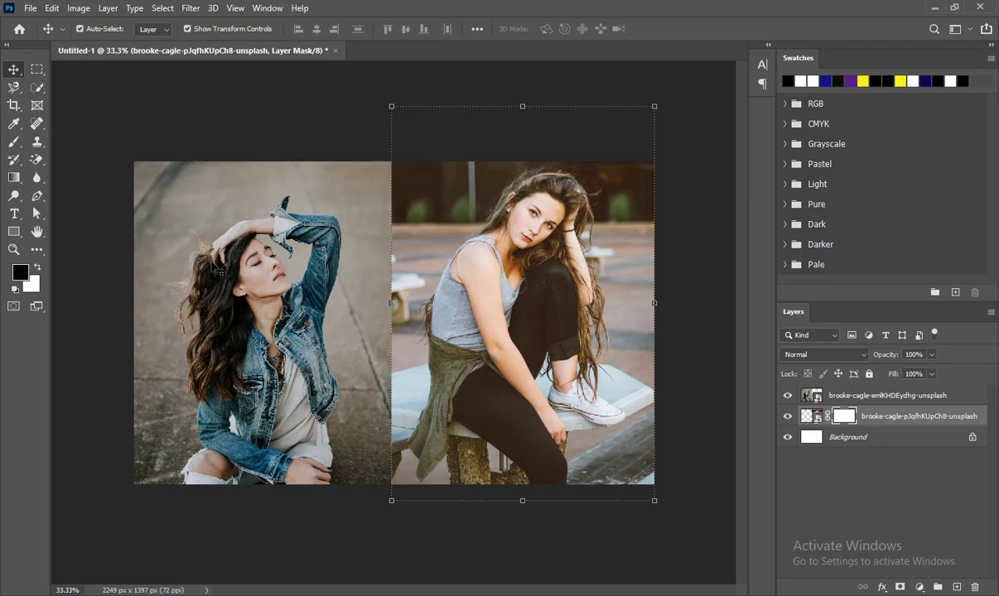
key(b)
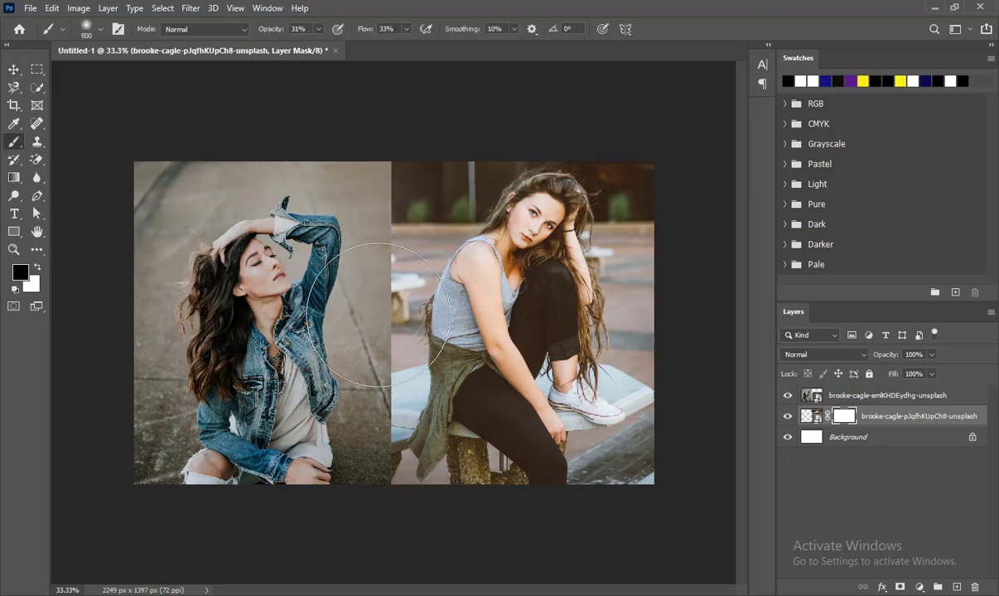
drag(361, 421, 348, 220)
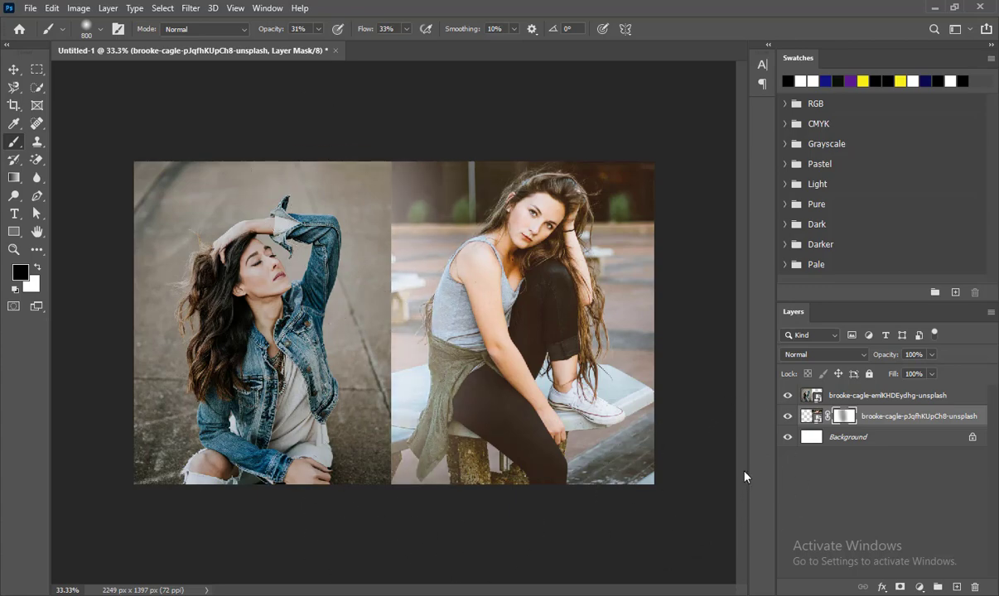
Toggle the white background and left portrait visibility to check the seam, then restore them
click(787, 438)
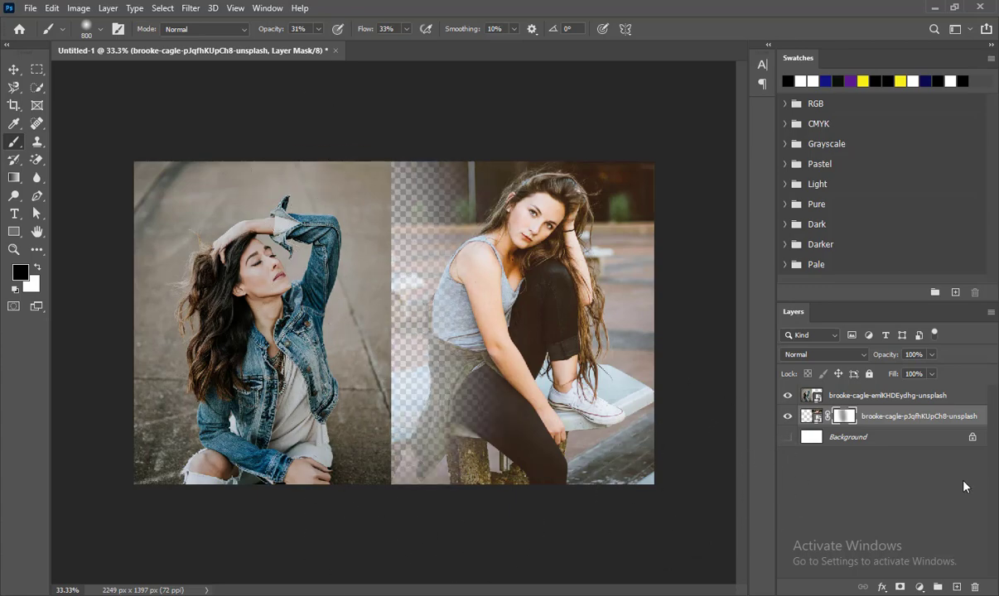
click(788, 438)
click(788, 395)
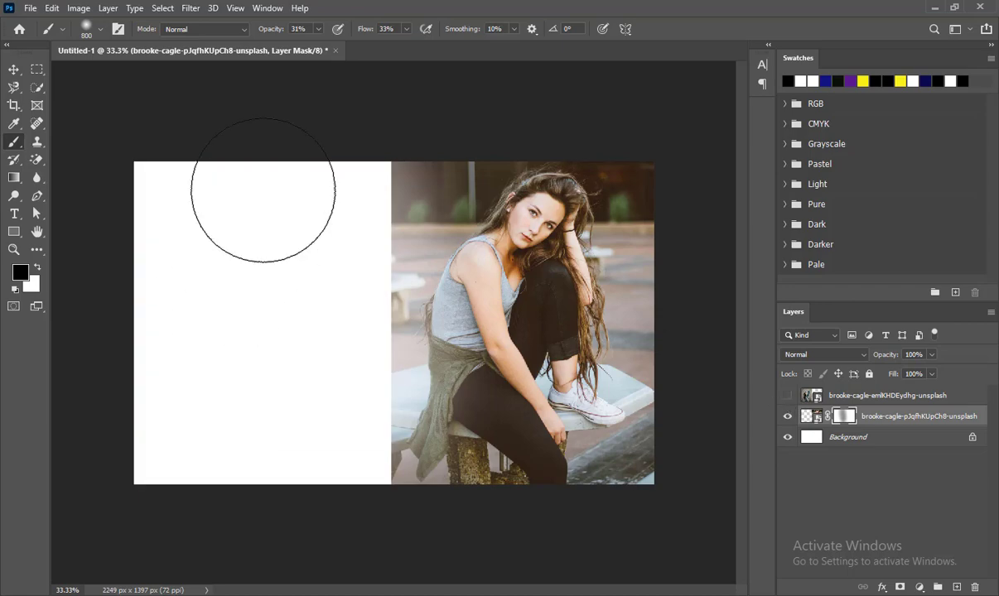
key(ctrl+z)
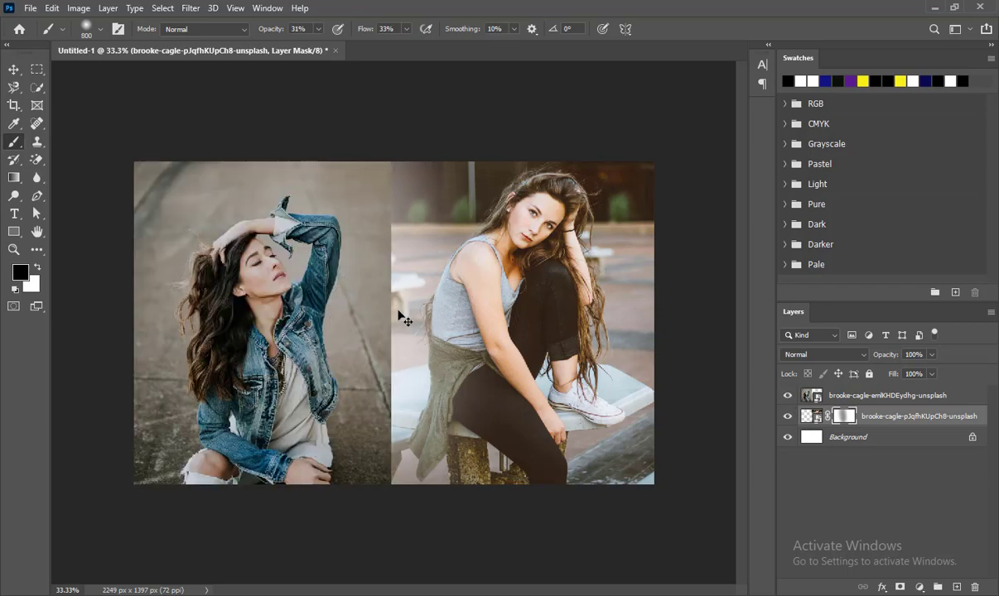
key(ctrl+z)
key(ctrl+z)
key(v)
Enlarge the denim-jacket portrait and move its layer below the seated portrait
click(263, 213)
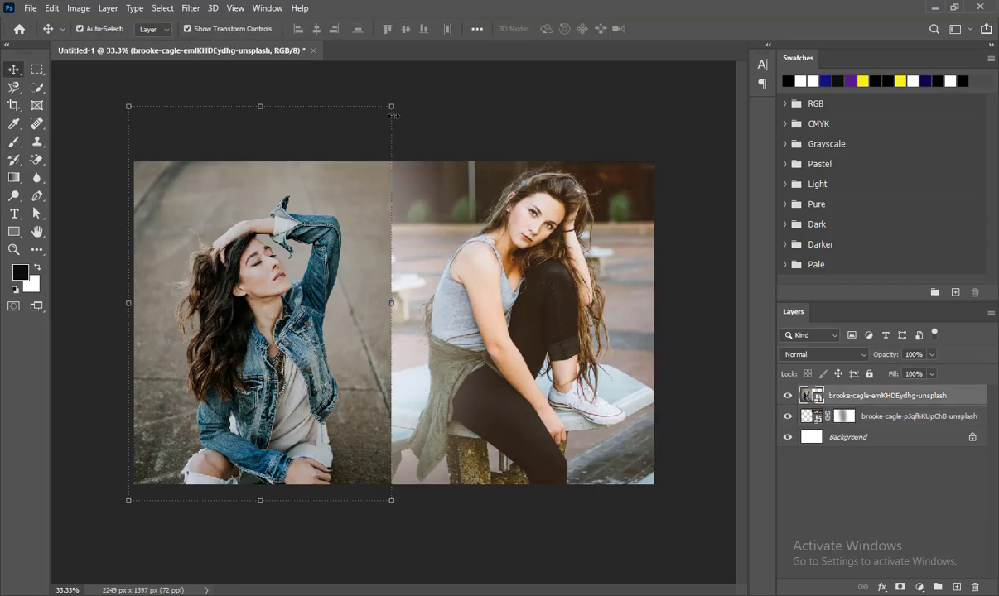
drag(392, 115, 427, 63)
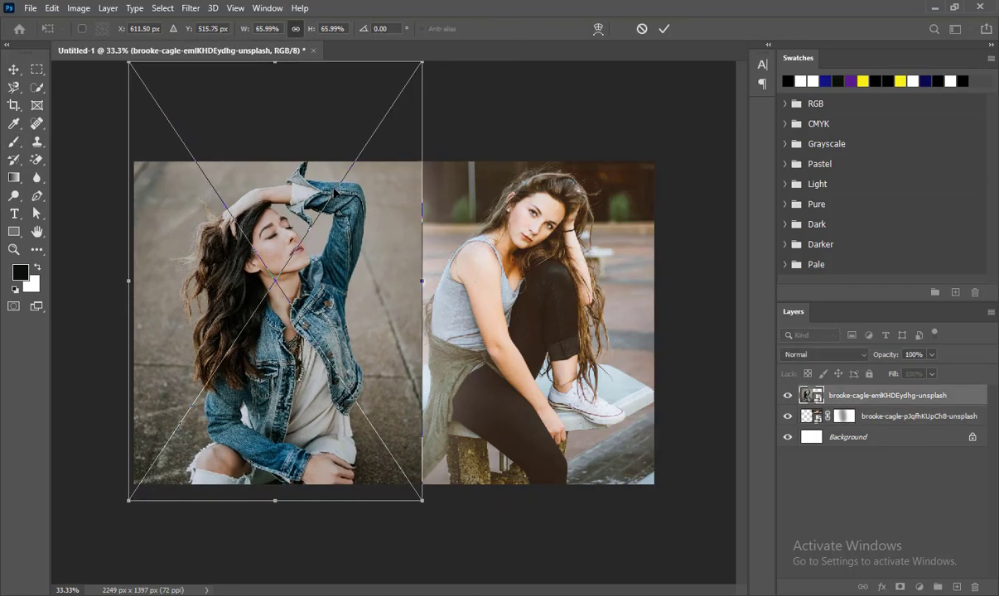
drag(359, 148, 352, 170)
key(Return)
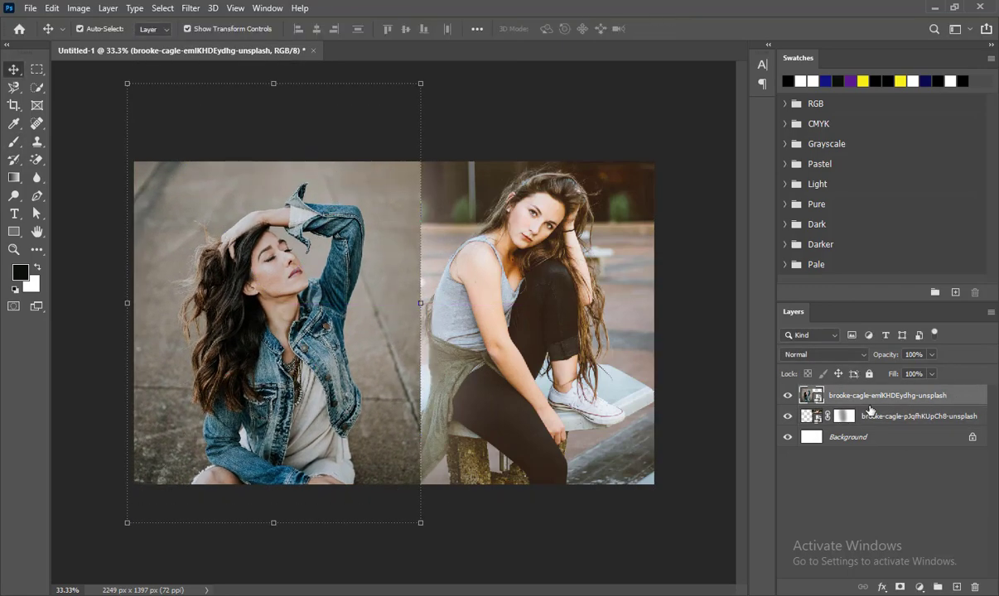
drag(866, 409, 869, 428)
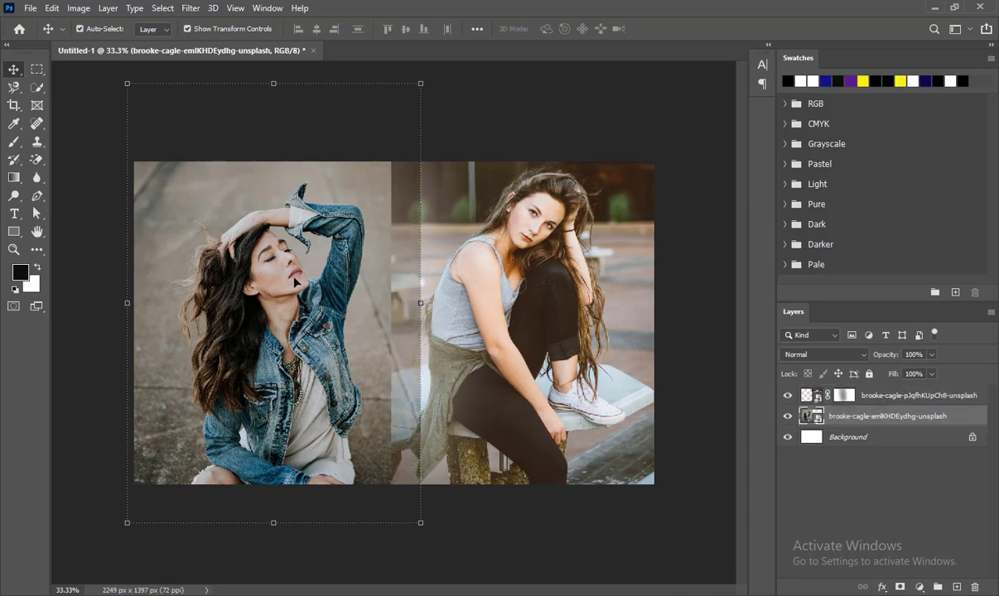
click(593, 546)
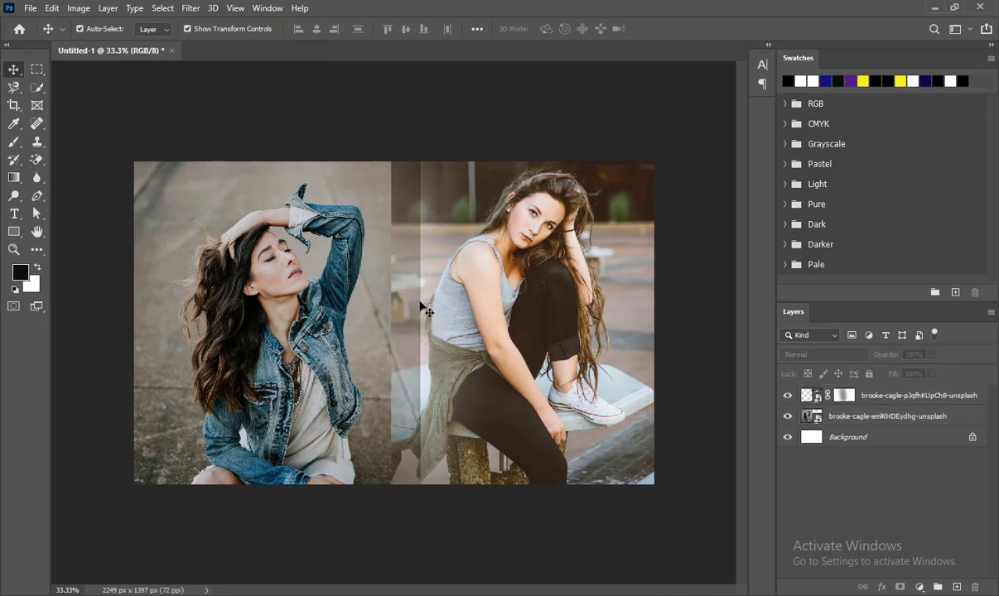
Brush the seated portrait's mask to blend the lower part of the seam
click(845, 400)
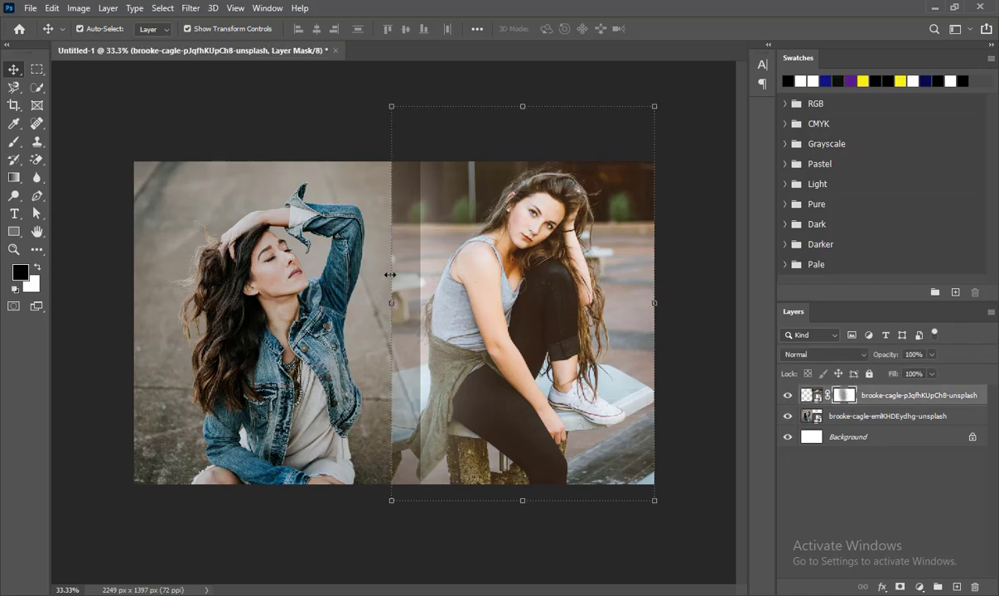
key(b)
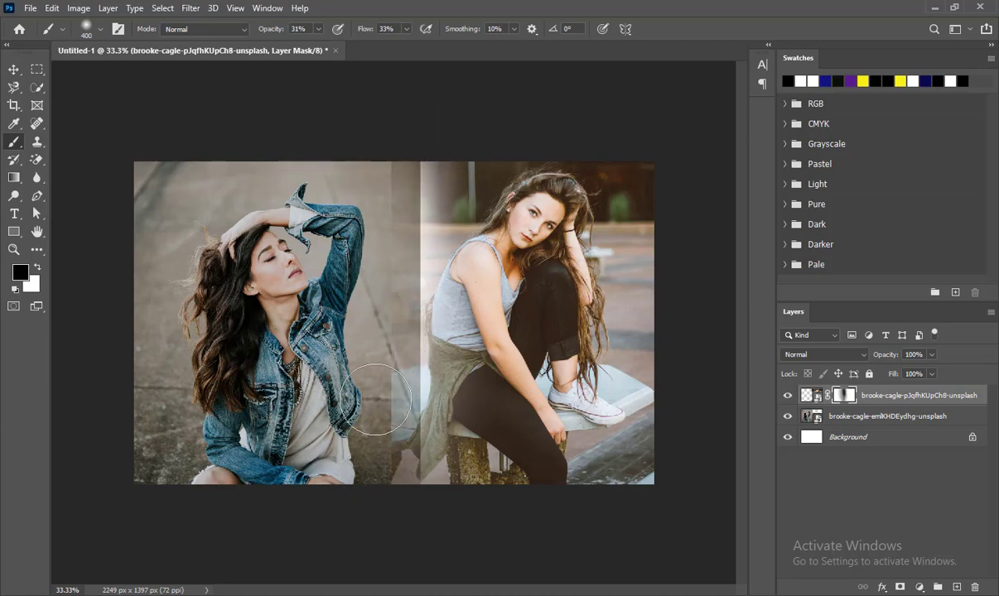
drag(378, 324, 390, 413)
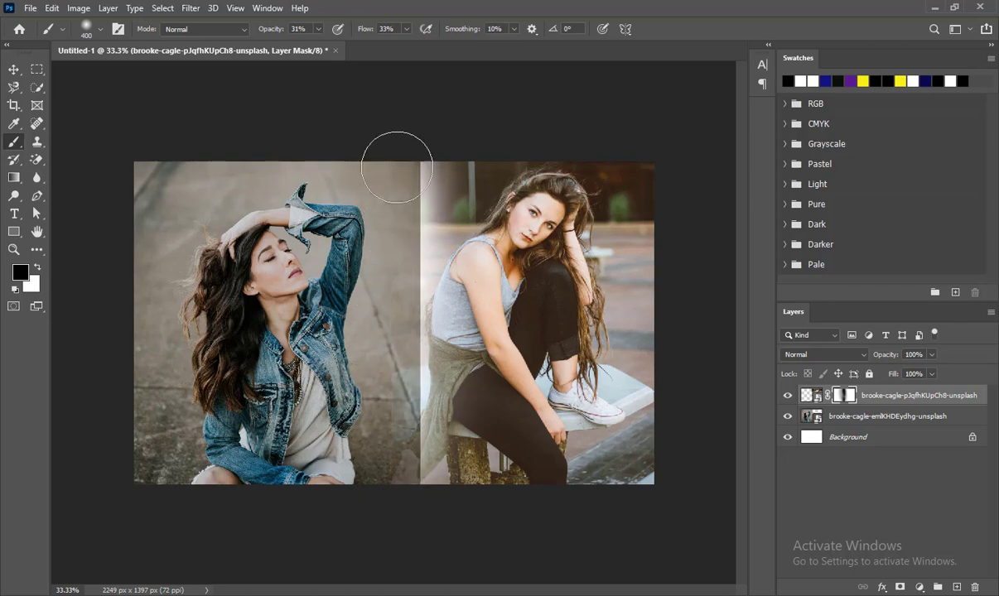
Add a layer mask to the denim-jacket portrait and soften its seam edge with a smaller brush
click(808, 416)
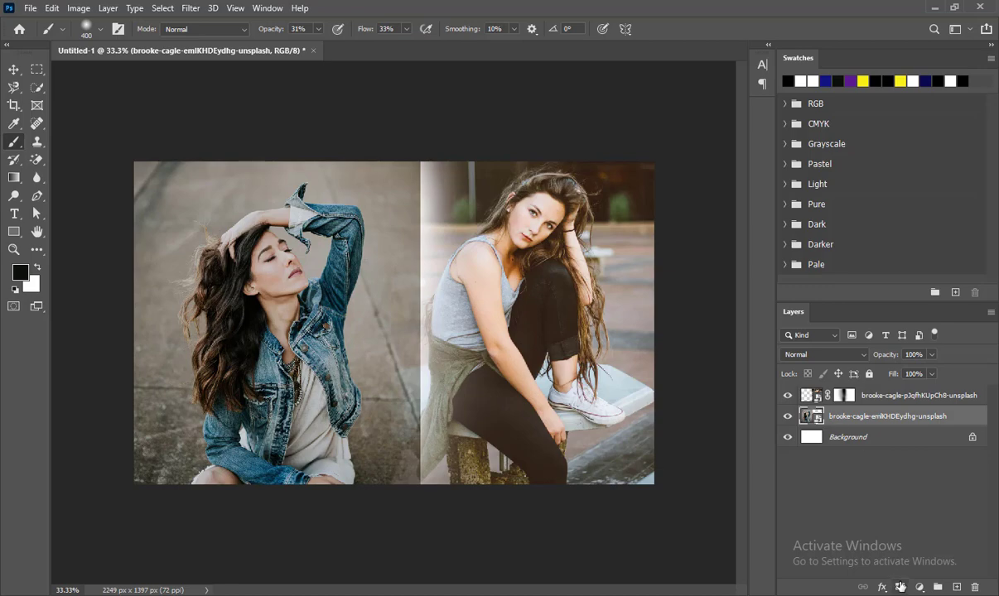
click(901, 588)
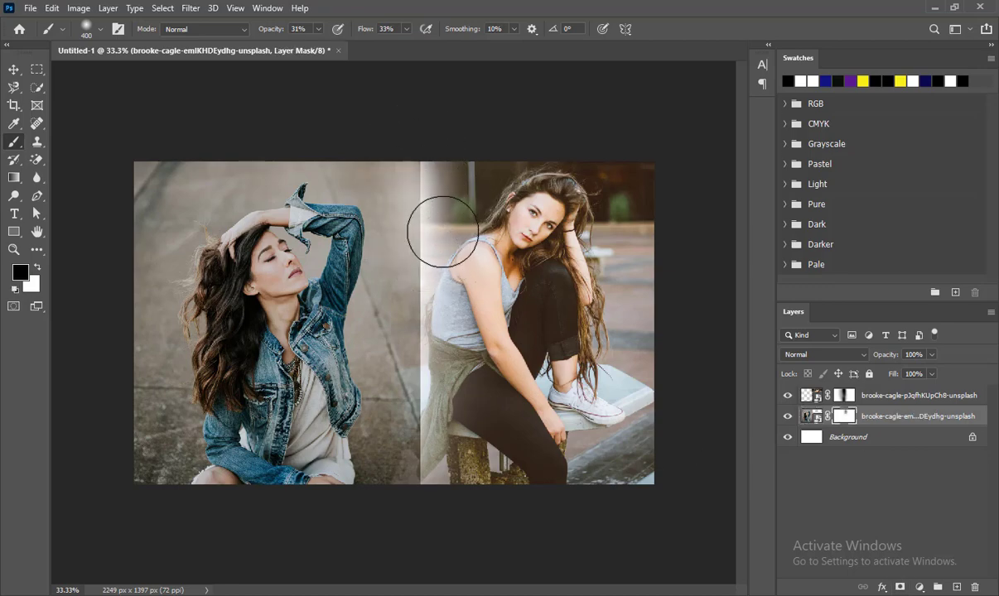
key(bracketleft)
key(bracketleft)
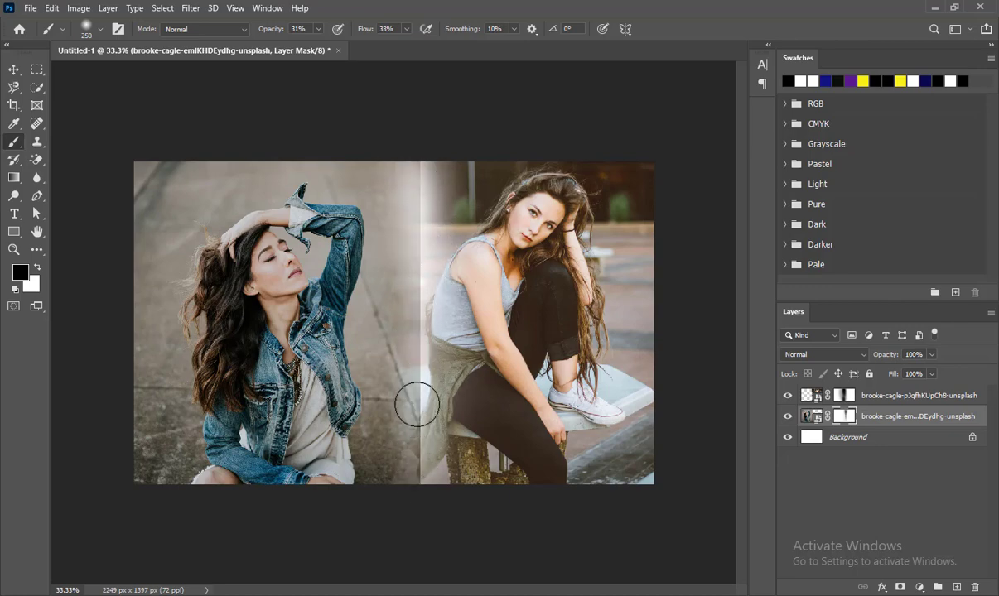
mouse_move(417, 366)
mouse_down()
mouse_move(420, 339)
mouse_move(423, 478)
mouse_up()
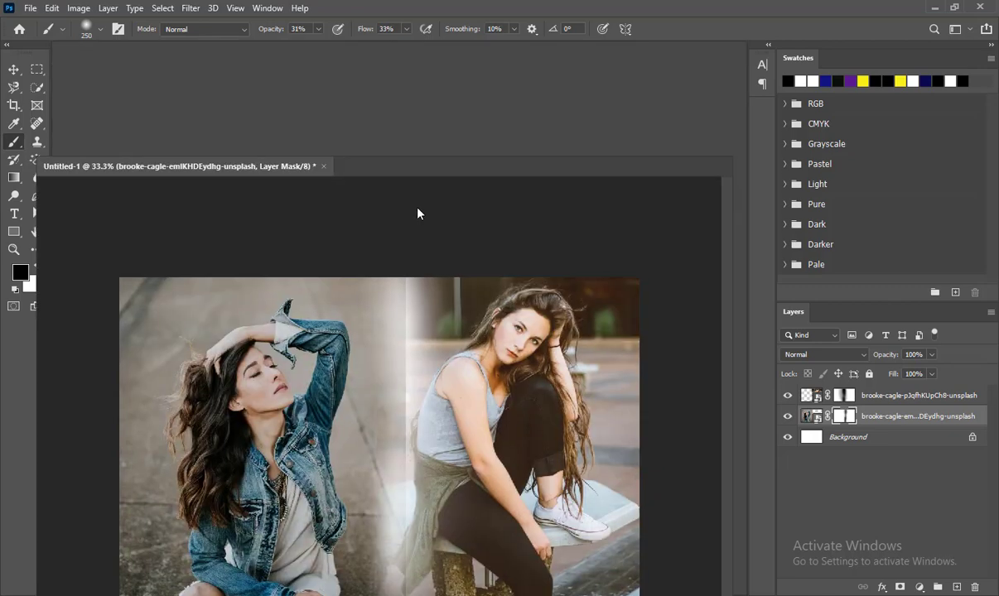
drag(417, 213, 422, 313)
Redock the document window and select the seated portrait with the Move tool
drag(436, 277, 493, 51)
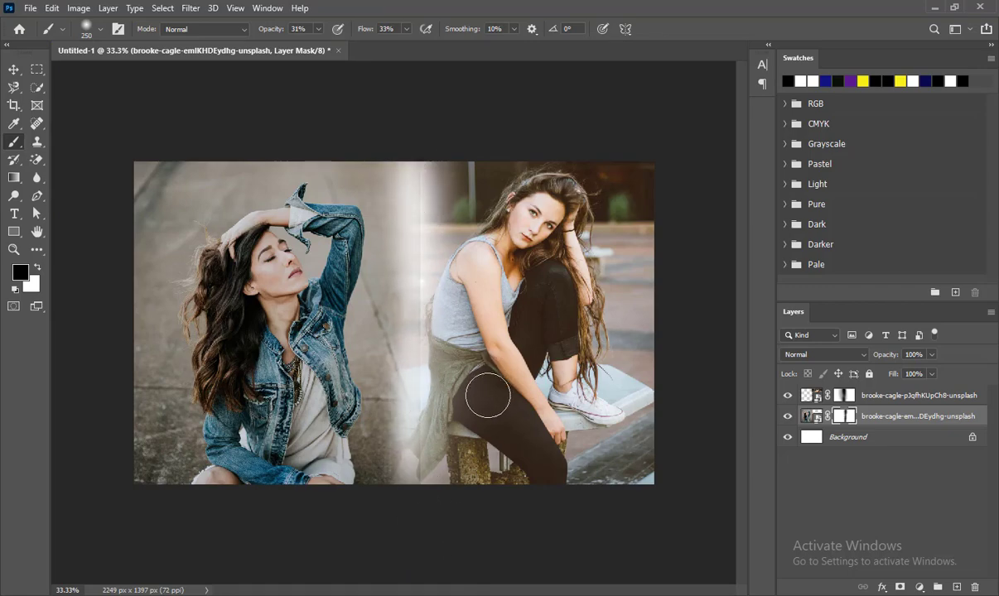
key(v)
click(580, 283)
Shift the seated portrait about 32 px left, slide the denim-jacket portrait right, and deselect
drag(553, 257, 527, 257)
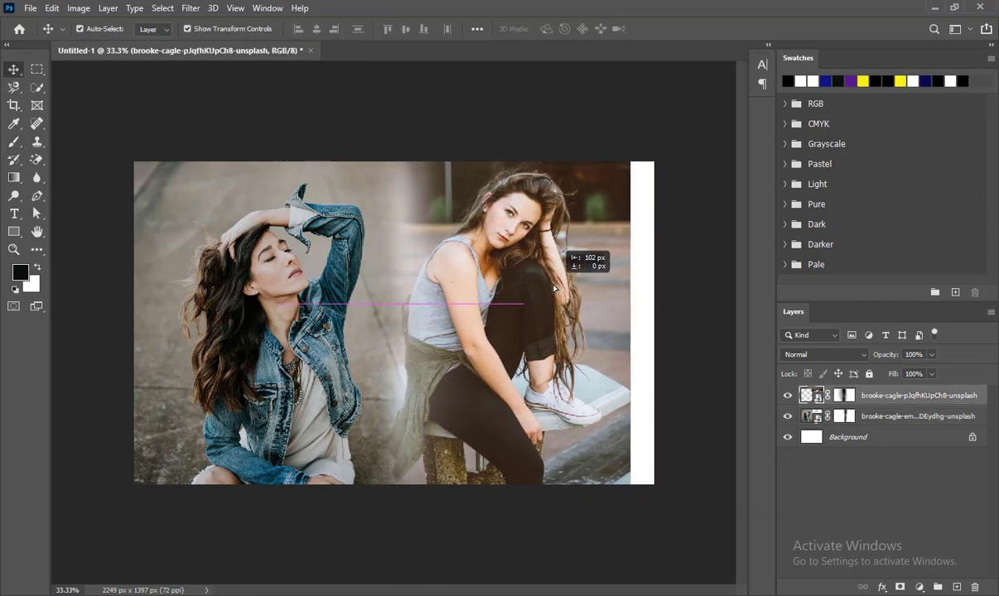
drag(213, 231, 234, 266)
click(583, 539)
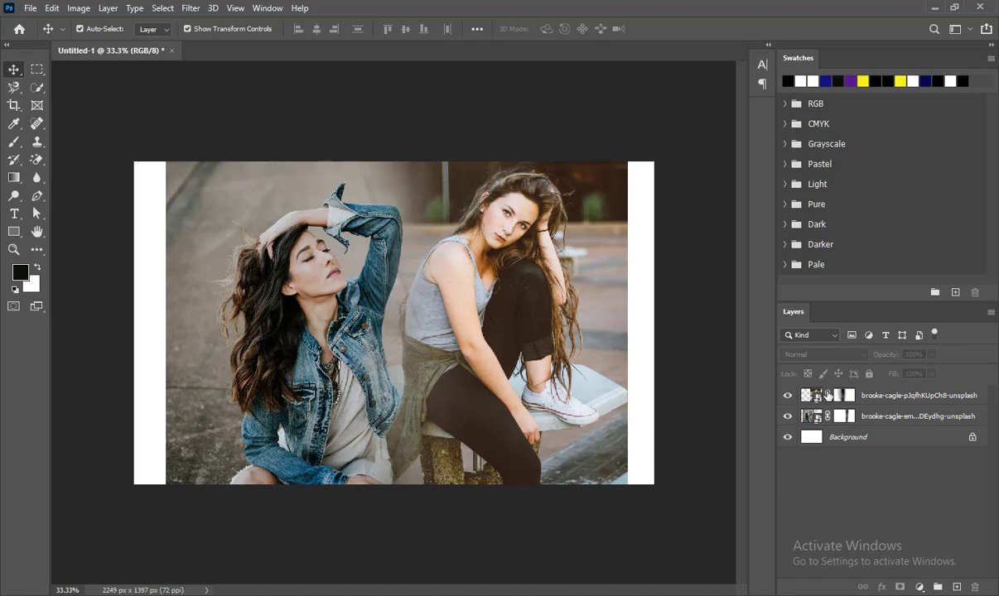
Open Blending Options for the denim-jacket portrait layer from its context menu
right_click(805, 421)
key(Escape)
right_click(870, 414)
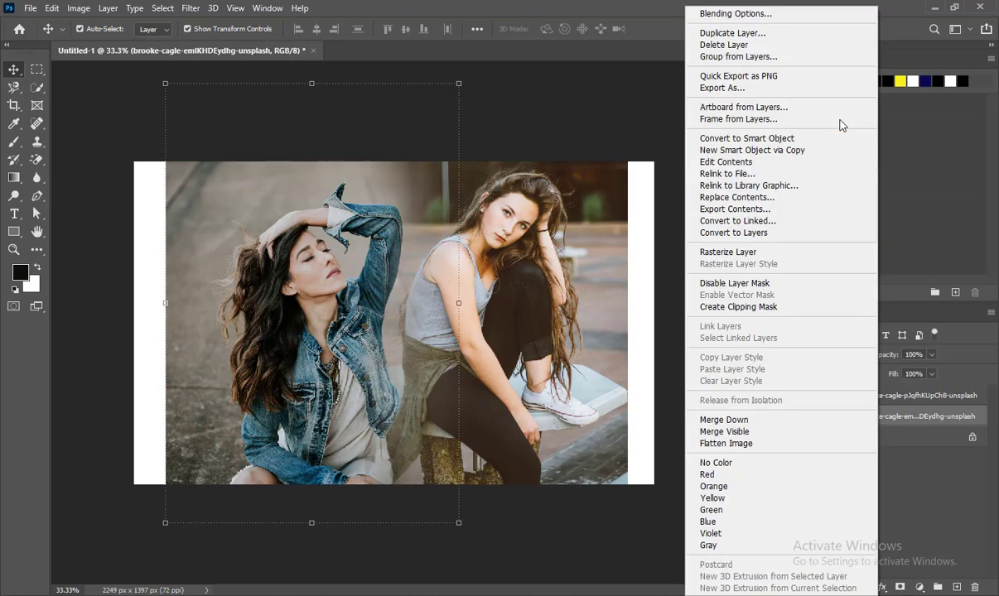
click(791, 14)
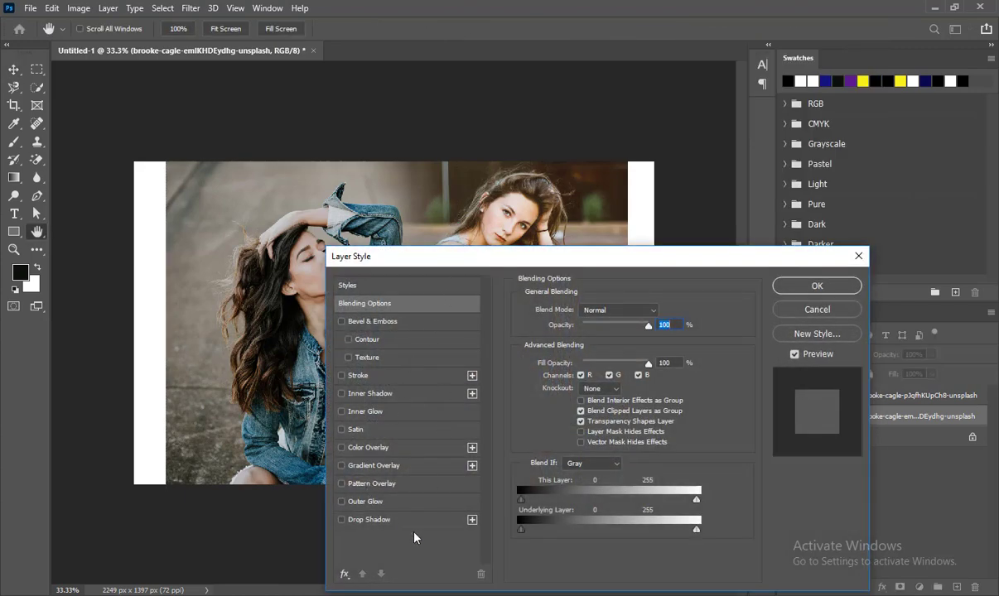